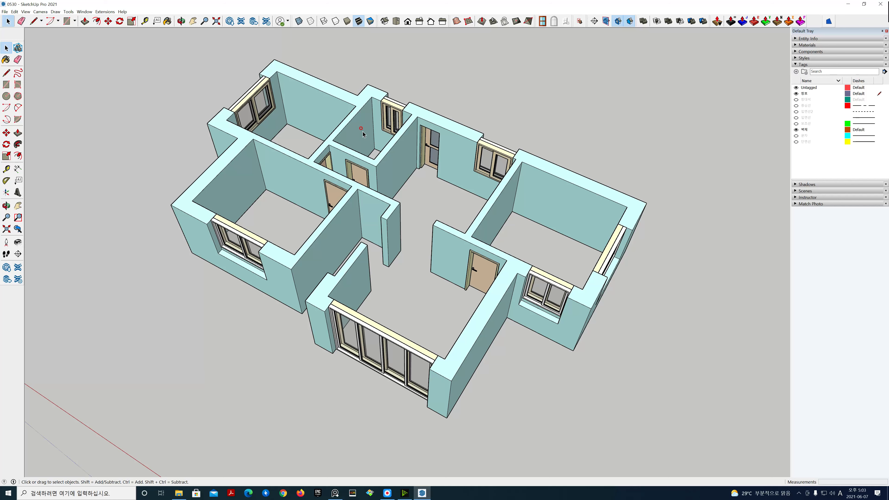
middle_click_drag(529, 328, 519, 316)
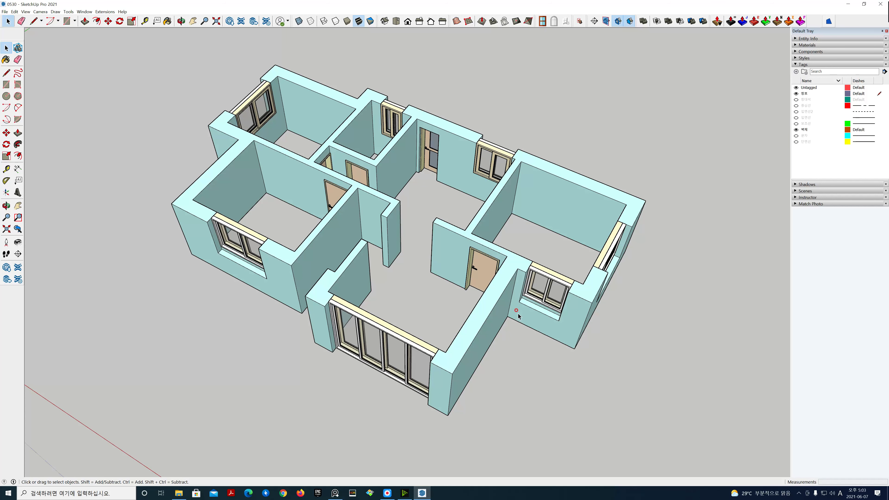
middle_click_drag(514, 313, 478, 297)
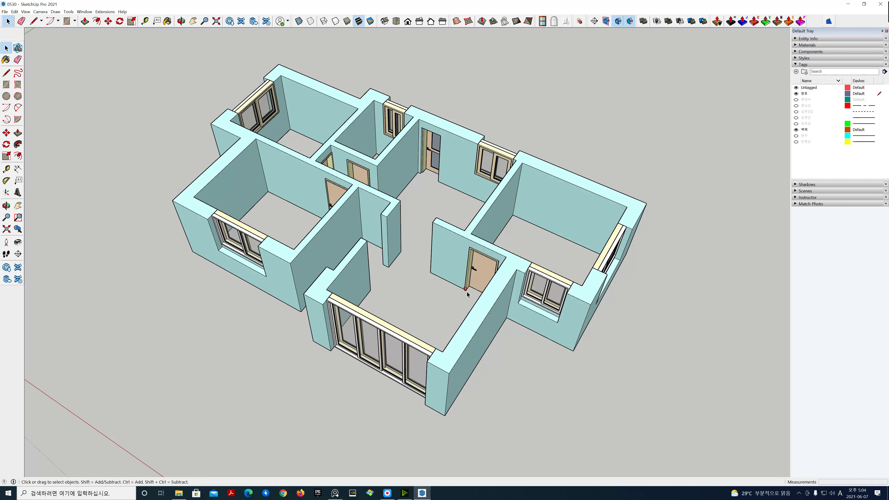
key("h")
left_click_drag(423, 260, 449, 266)
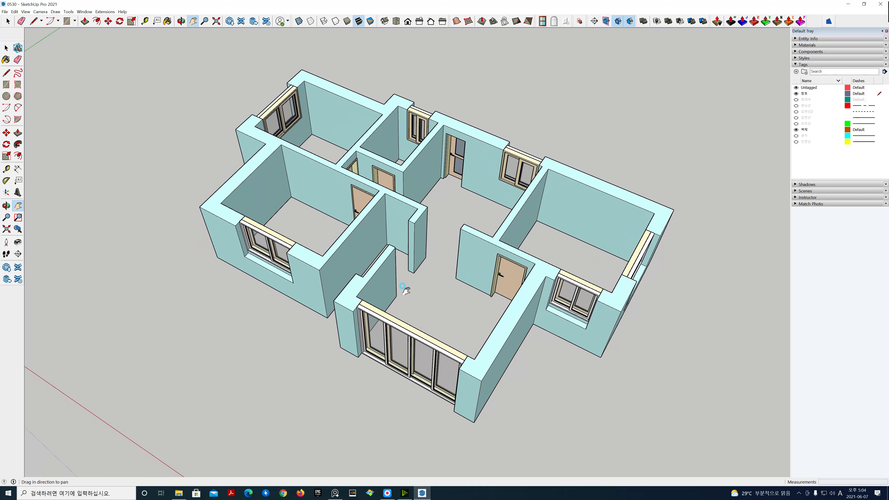
middle_click_drag(296, 272, 350, 300)
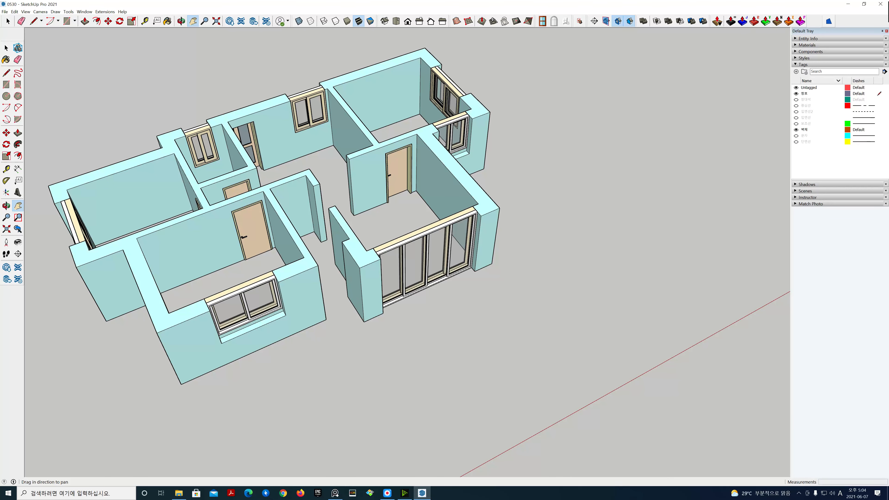
Bring up the reference images of the finished house and examine the glazed front entrance door.
right_click_drag(888, 160, 554, 98)
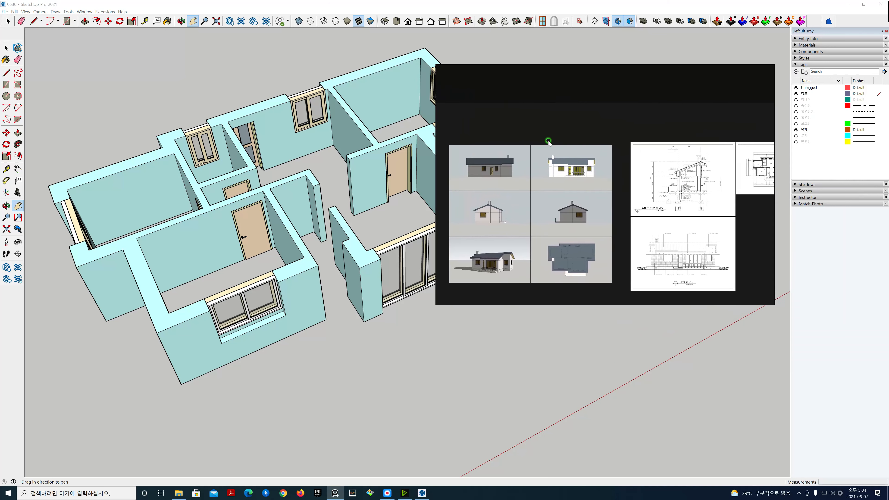
scroll(479, 271, "up", 3)
scroll(481, 268, "up", 3)
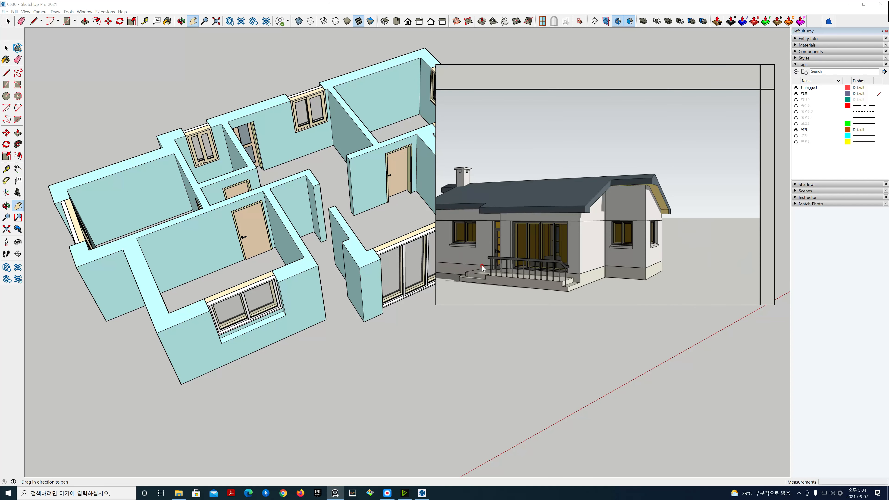
scroll(490, 267, "up", 4)
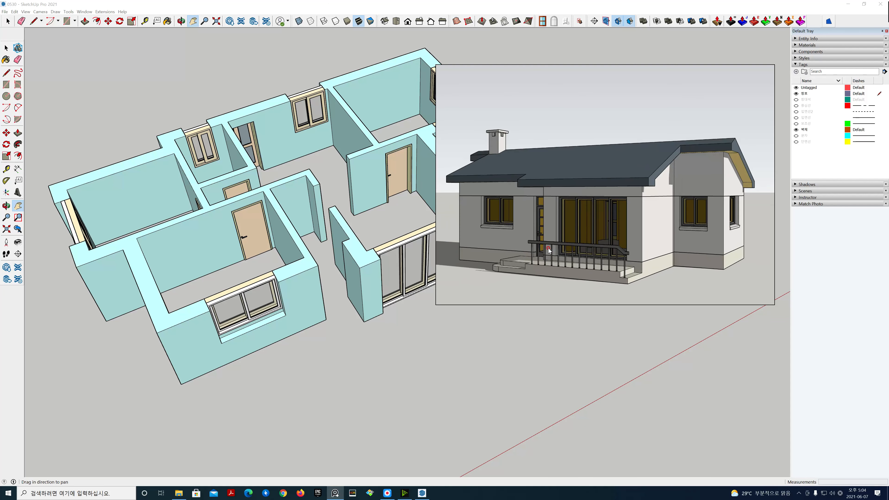
scroll(548, 250, "up", 2)
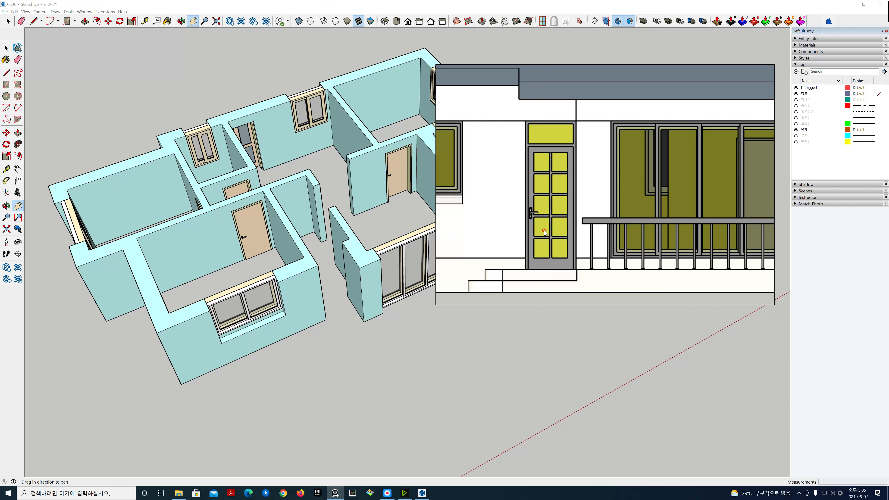
scroll(547, 233, "down", 2)
middle_click_drag(552, 237, 550, 245)
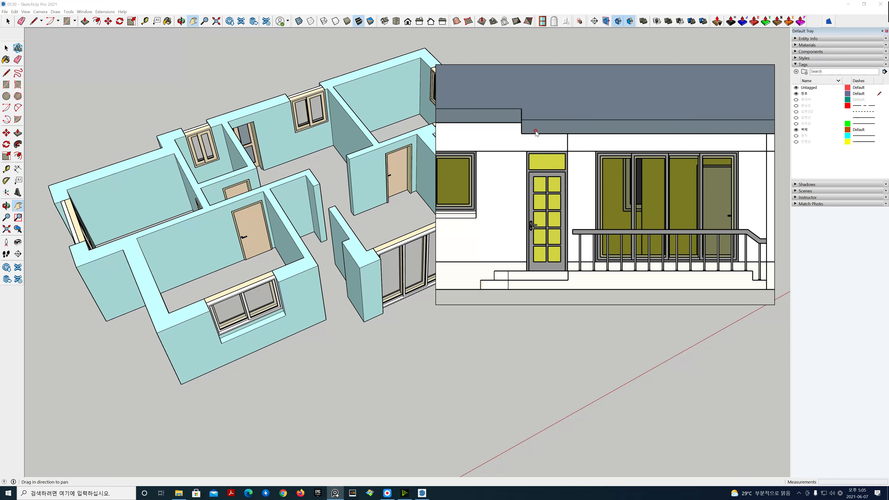
left_click_drag(543, 90, 675, 100)
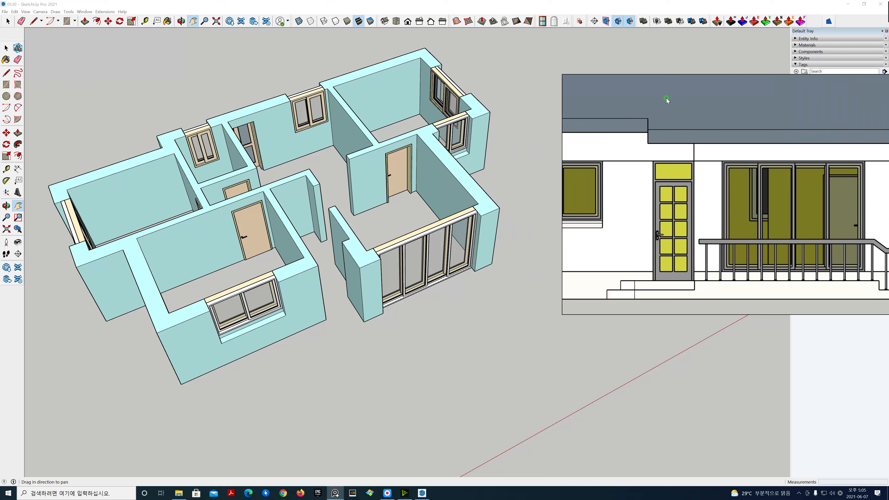
Open 3D Warehouse, search it for "door", and enlarge its window to full screen.
left_click(230, 22)
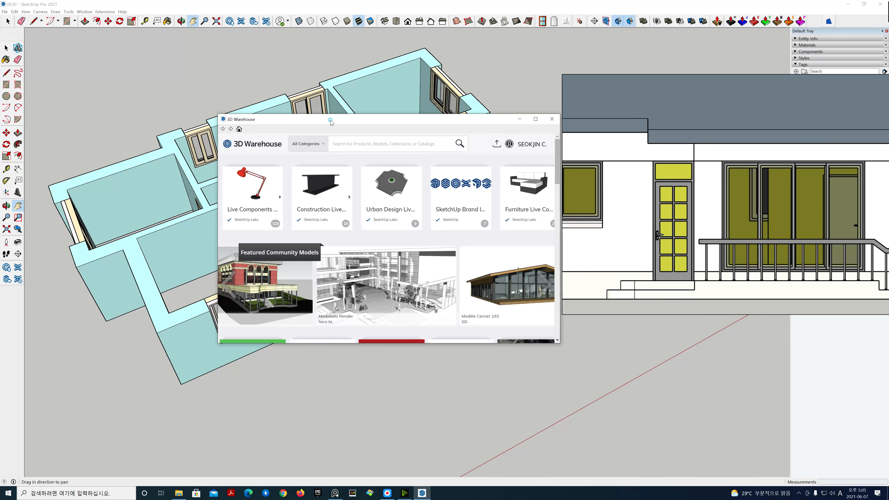
left_click_drag(327, 120, 317, 118)
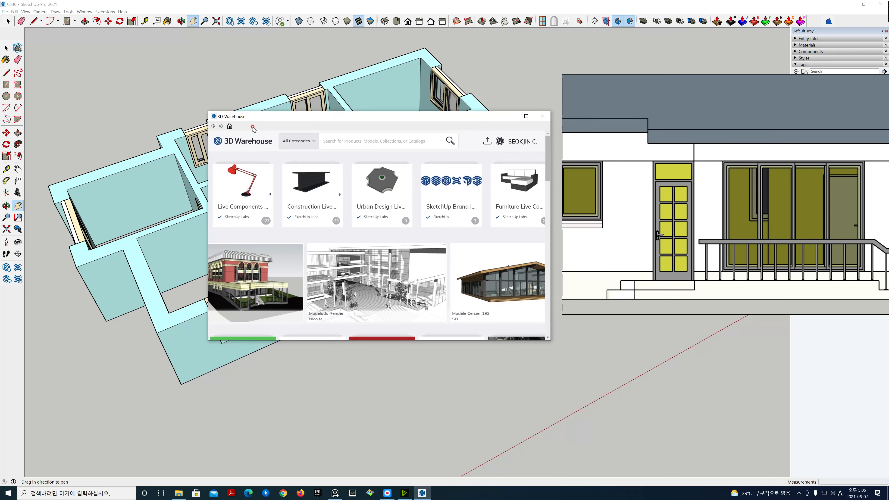
left_click(338, 138)
type("door")
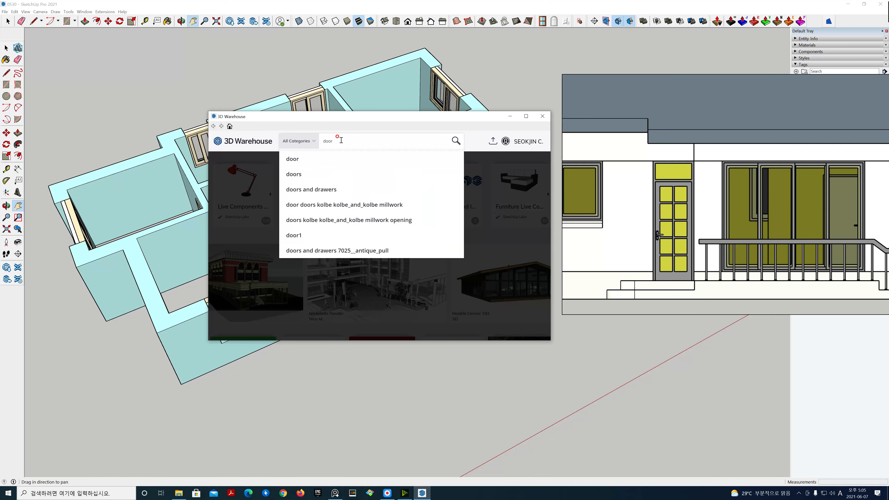
left_click(454, 142)
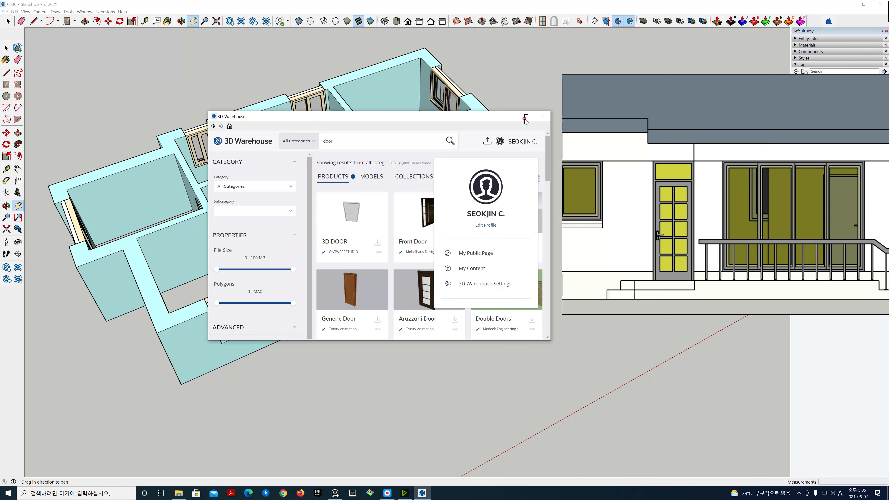
left_click(525, 118)
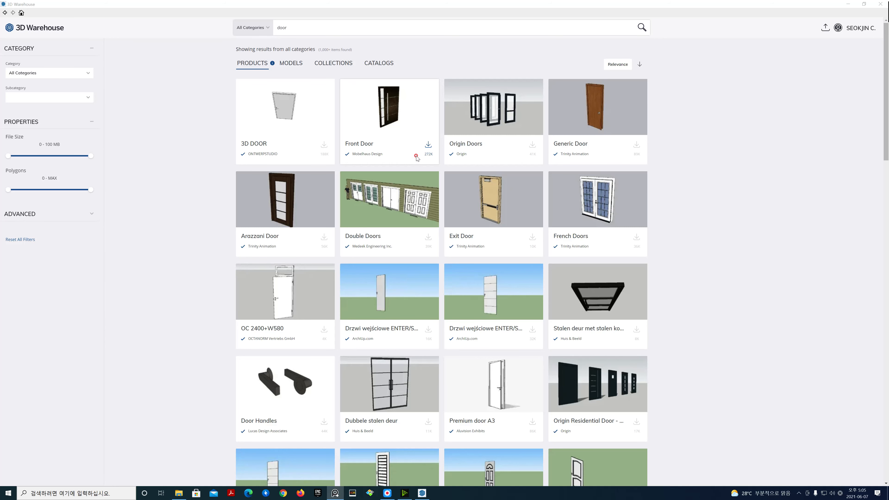
Find the door model "Kozijn en deur met 10 ruitjes" in the results and load it directly into the model.
scroll(417, 158, "down", 5)
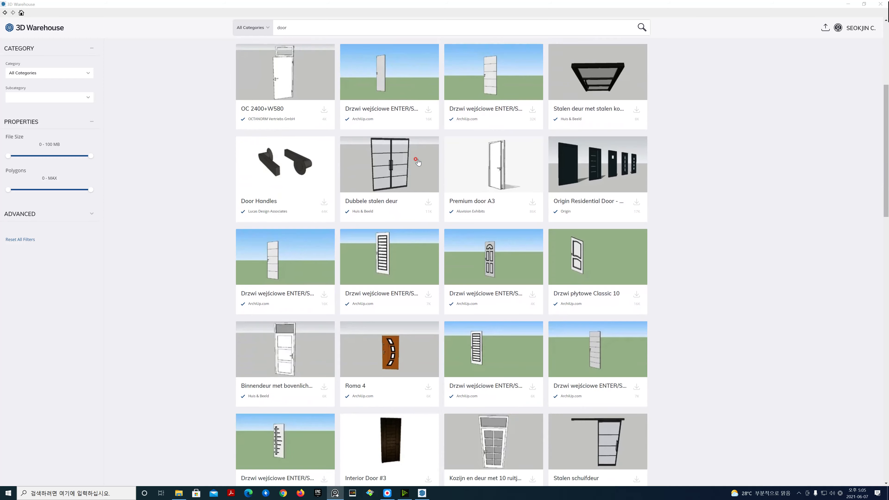
scroll(418, 161, "down", 7)
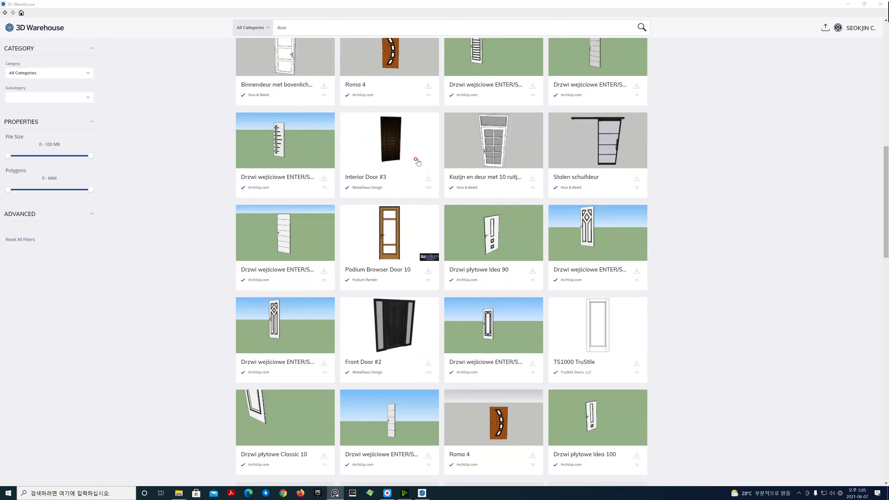
scroll(506, 167, "up", 1)
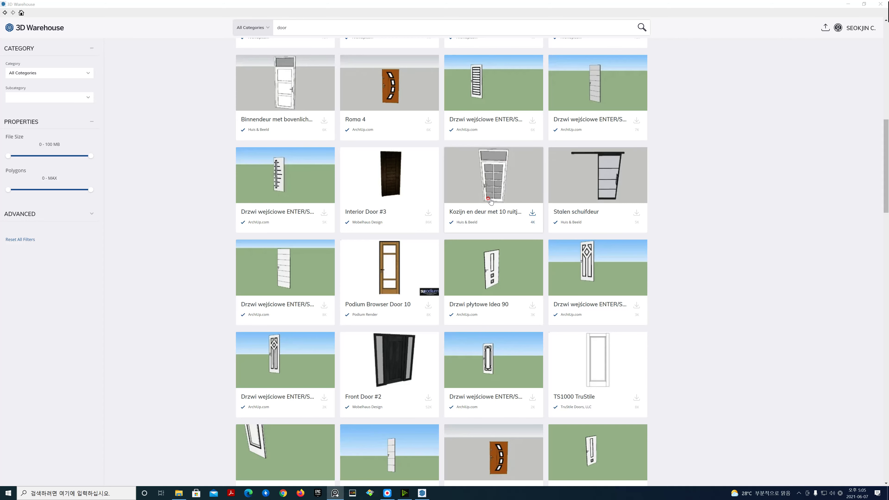
left_click(486, 187)
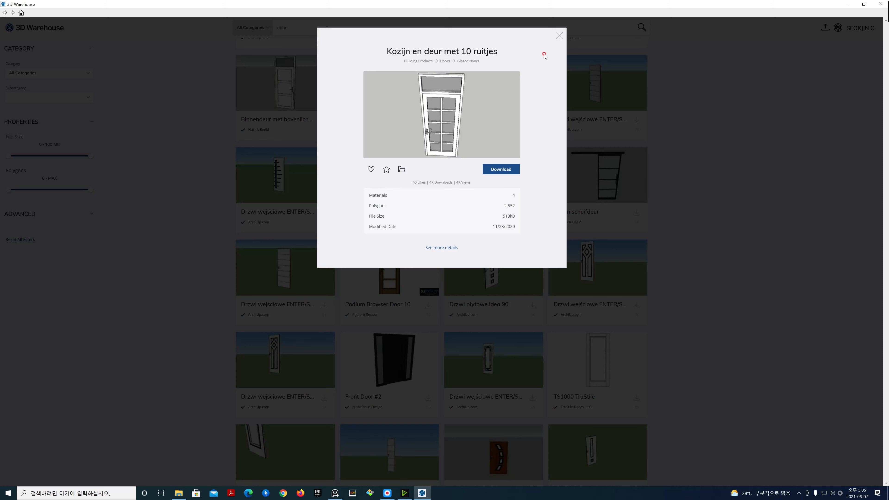
left_click(499, 170)
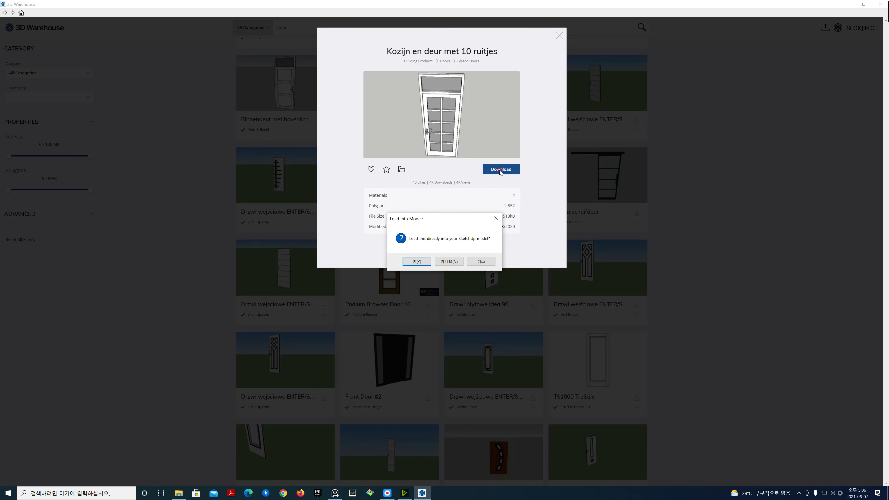
left_click(417, 262)
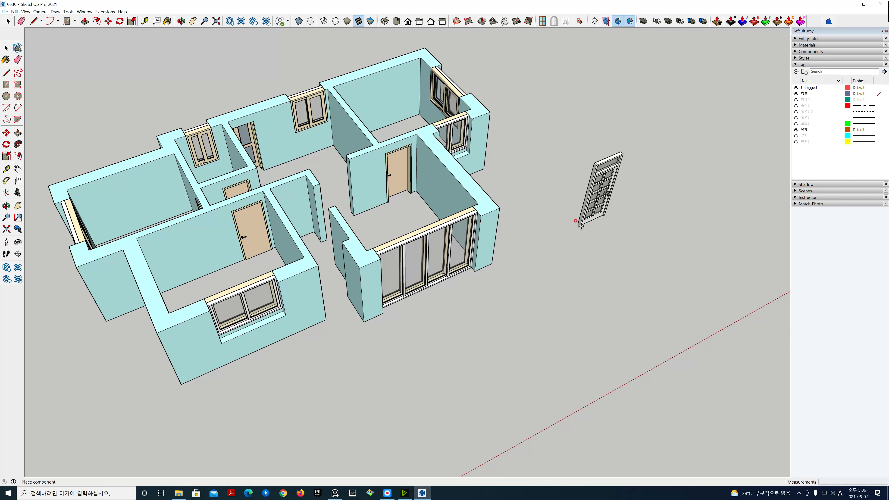
Place the downloaded ten-pane door on the empty ground beside the house and deselect it.
left_click(588, 221)
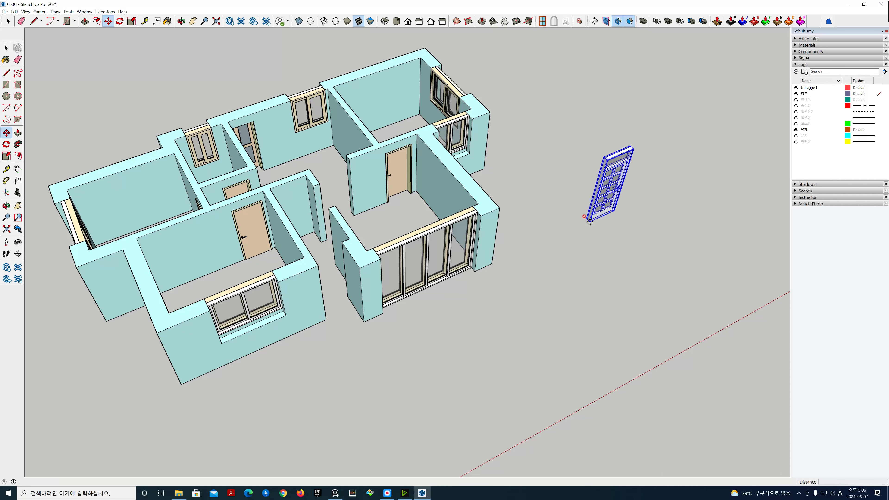
key("space")
left_click(580, 241)
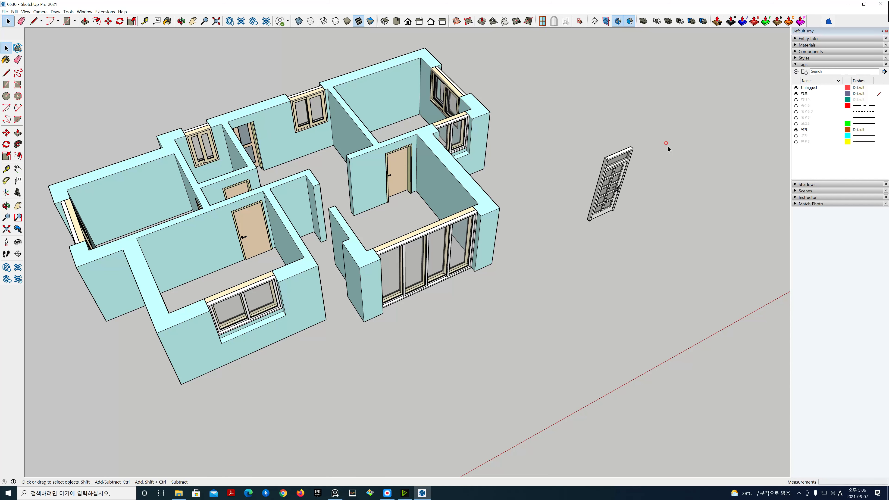
Remove the stray seam line at the top corner of the door frame inside the nested component, and close the component.
key("h")
left_click_drag(647, 169, 501, 226)
scroll(501, 226, "up", 5)
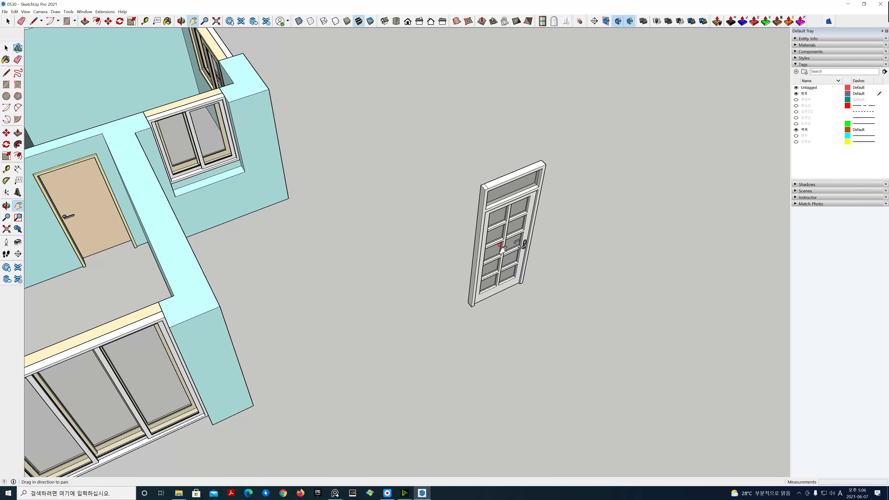
middle_click_drag(503, 234, 497, 293)
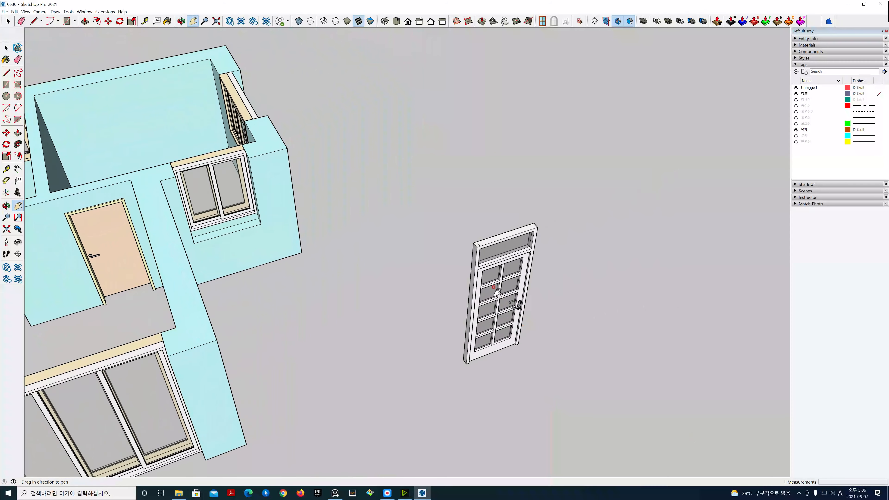
scroll(496, 292, "up", 2)
scroll(477, 230, "up", 2)
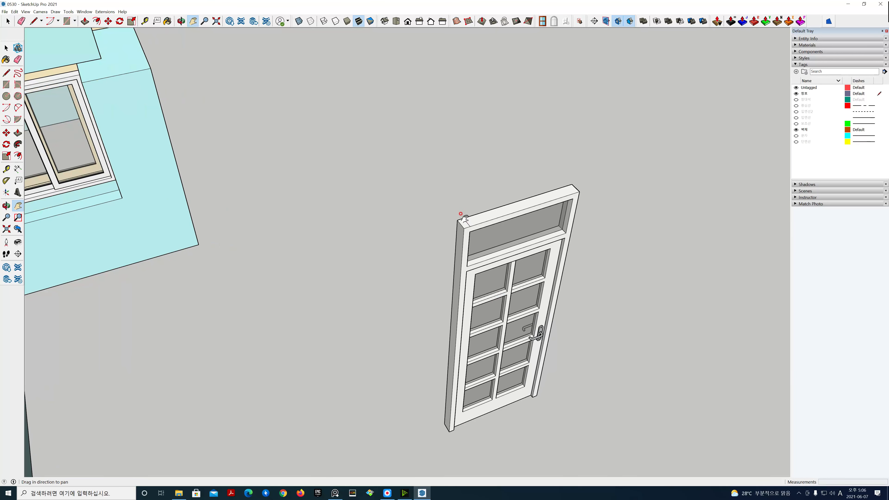
scroll(466, 226, "up", 3)
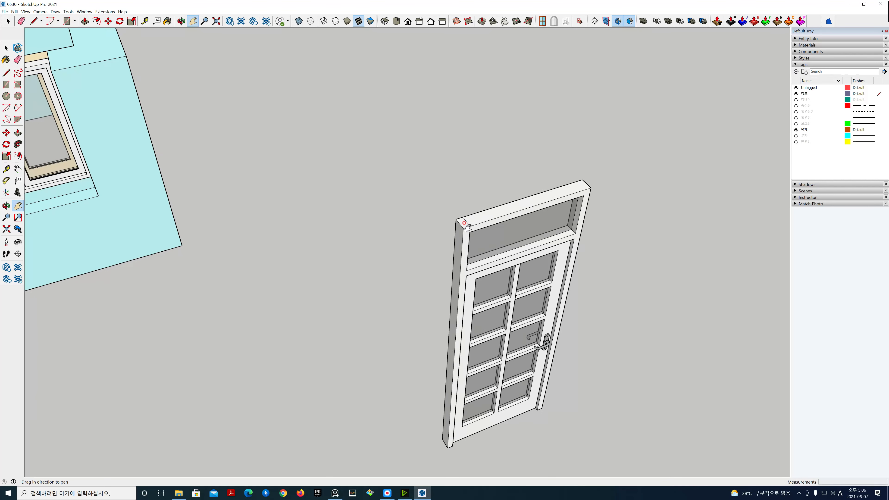
key("space")
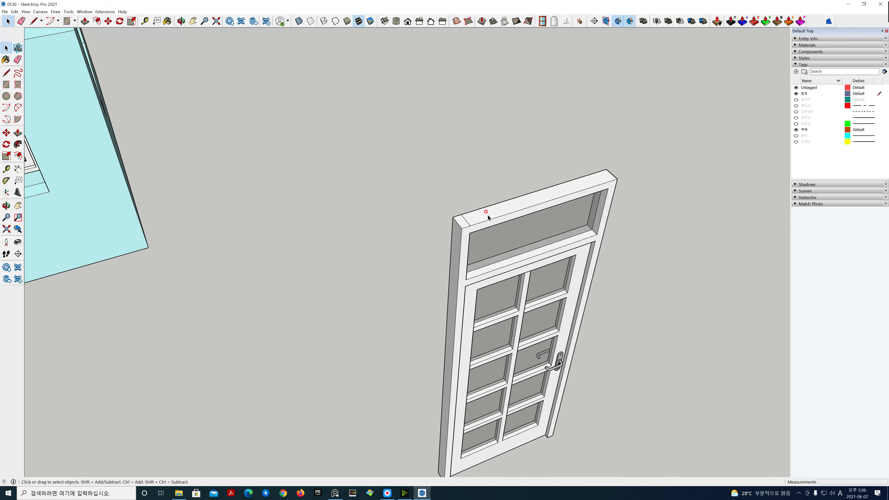
double_click(488, 215)
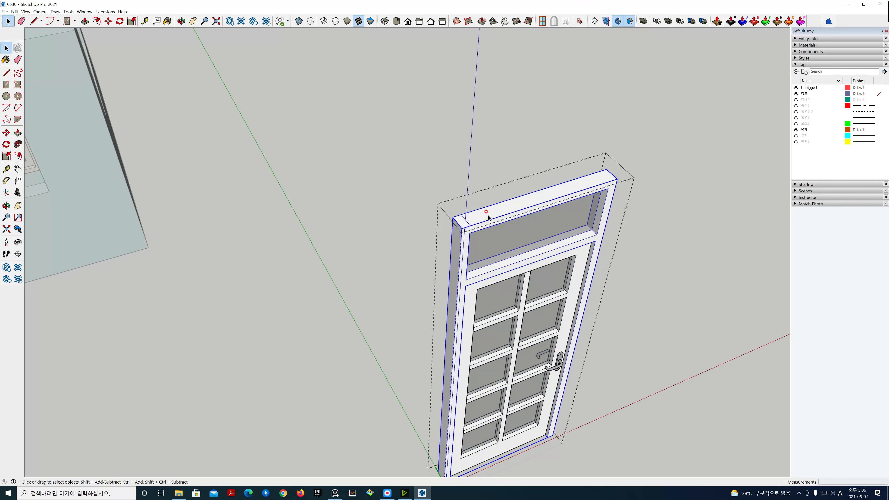
double_click(469, 223)
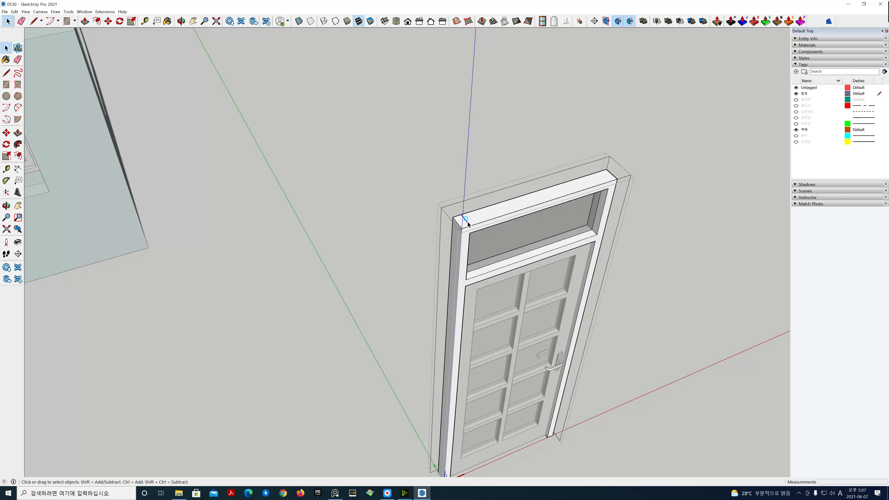
left_click(637, 248)
left_click(636, 247)
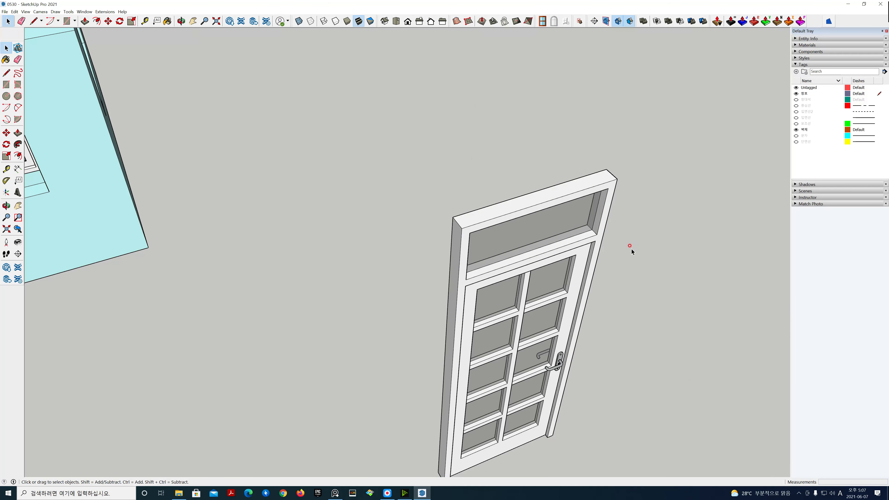
scroll(616, 242, "down", 3)
scroll(607, 285, "down", 5)
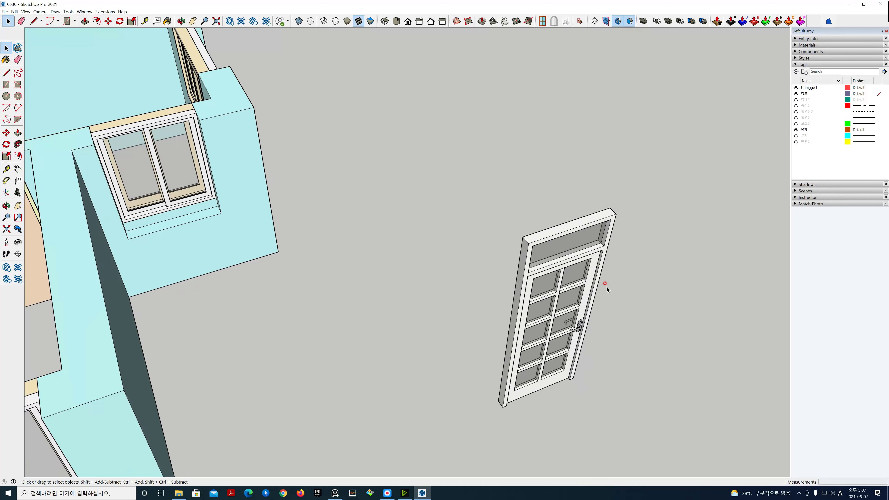
scroll(600, 286, "down", 1)
key("h")
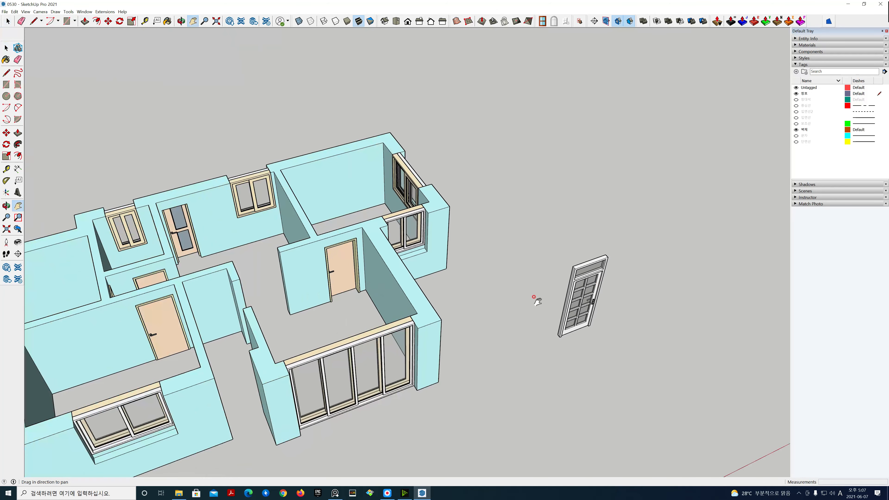
left_click_drag(545, 295, 613, 227)
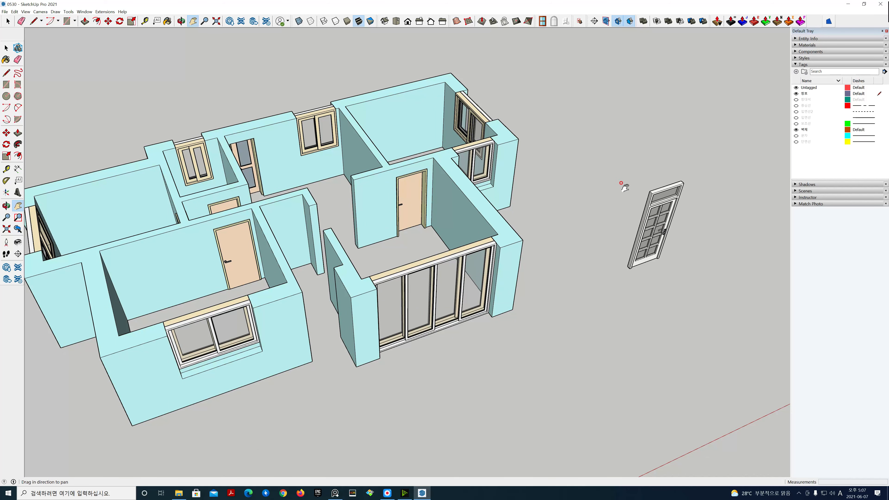
left_click_drag(597, 301, 515, 315)
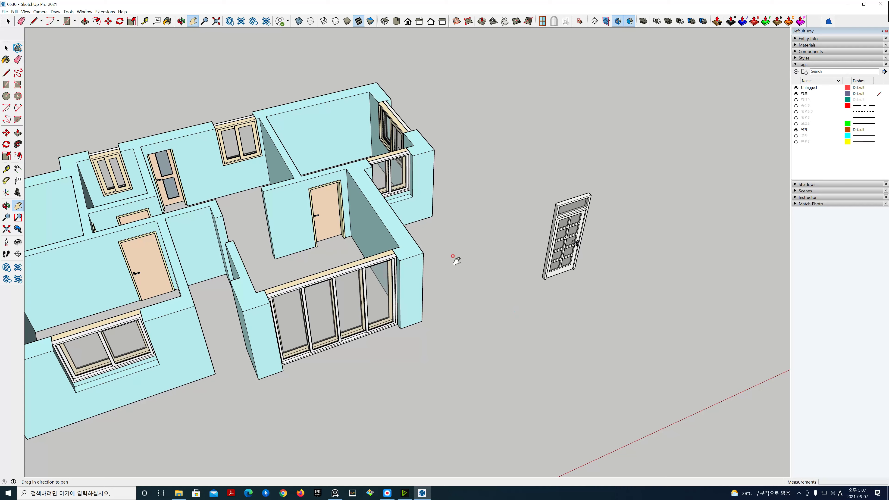
Measure the clear width of the front entrance opening between the two exterior wall corners.
left_click_drag(260, 298, 427, 258)
scroll(420, 262, "up", 4)
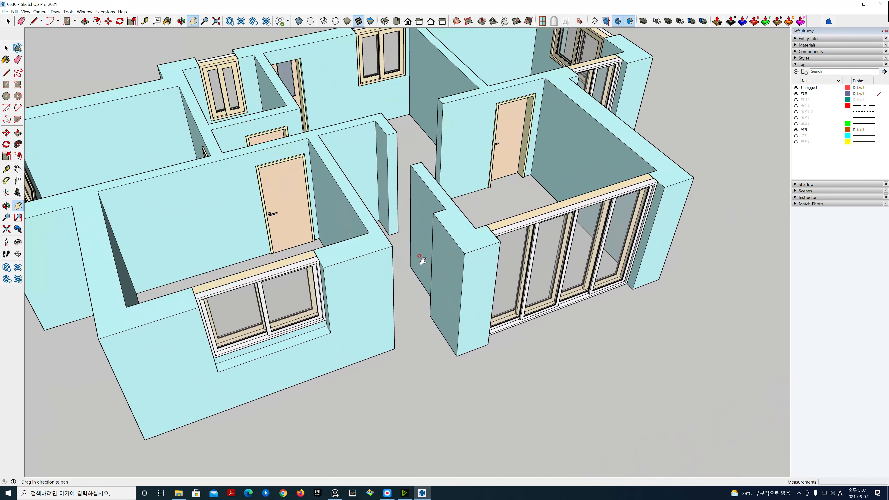
key("t")
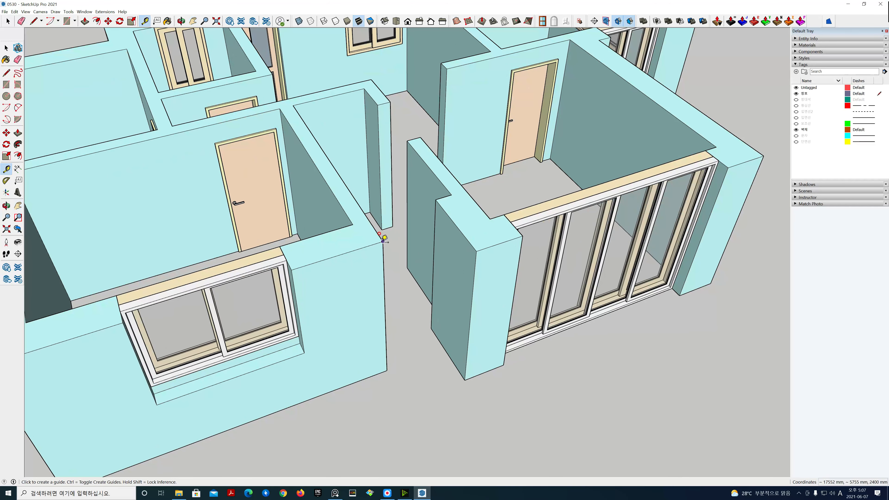
left_click(383, 242)
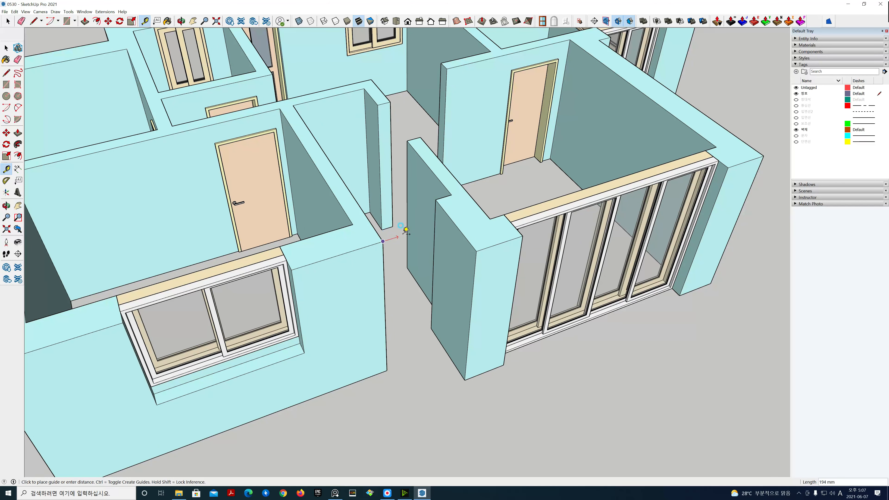
left_click(451, 220)
scroll(452, 233, "down", 5)
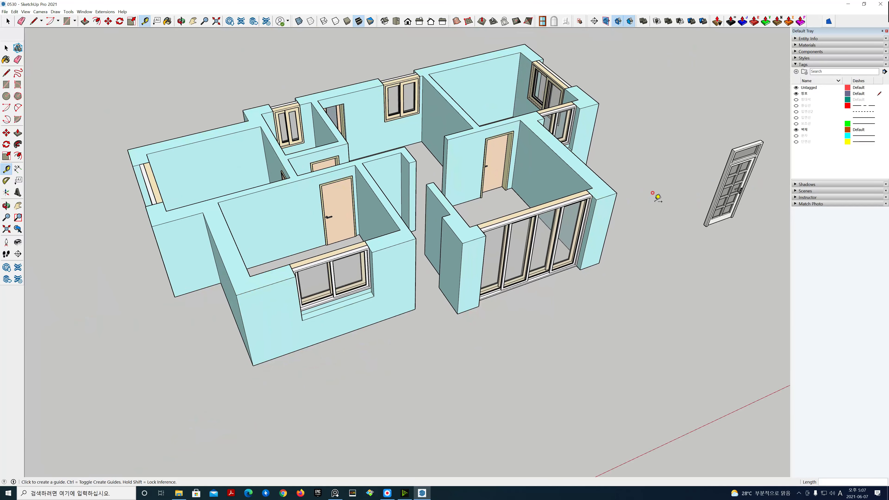
Measure the overall width of the ten-pane door along the top of its frame.
key("h")
left_click_drag(658, 188, 396, 276)
scroll(472, 246, "up", 4)
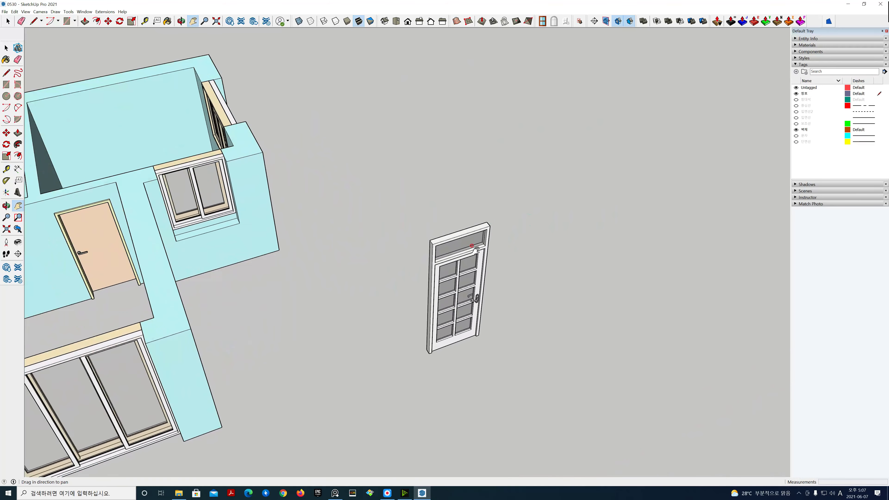
scroll(476, 249, "up", 1)
key("t")
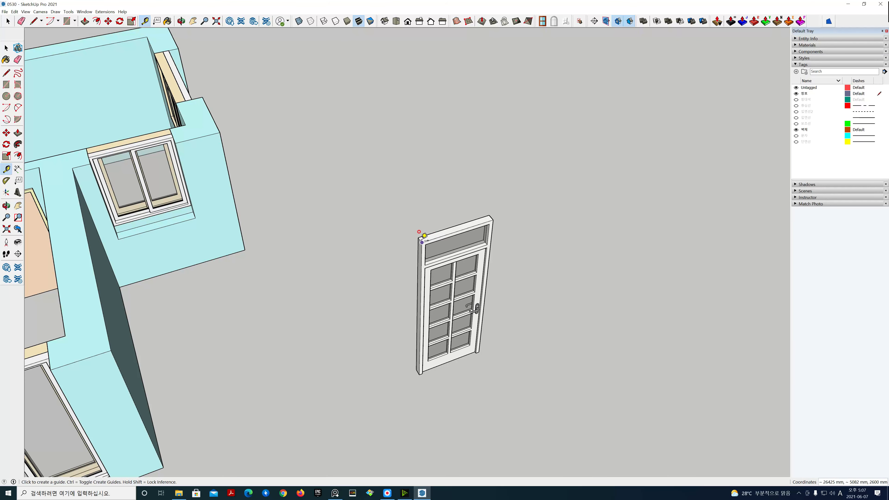
left_click(422, 241)
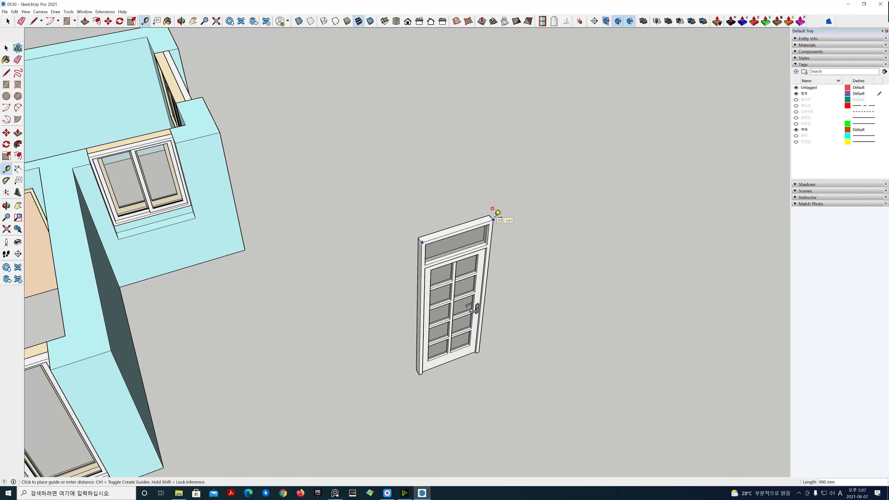
key("space")
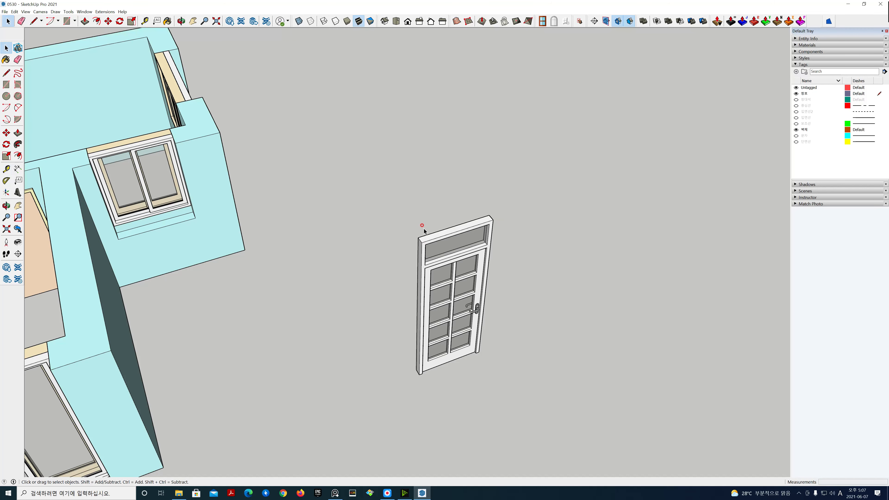
Measure the full height of the ten-pane door from the frame's top corner to its base.
scroll(430, 266, "down", 4)
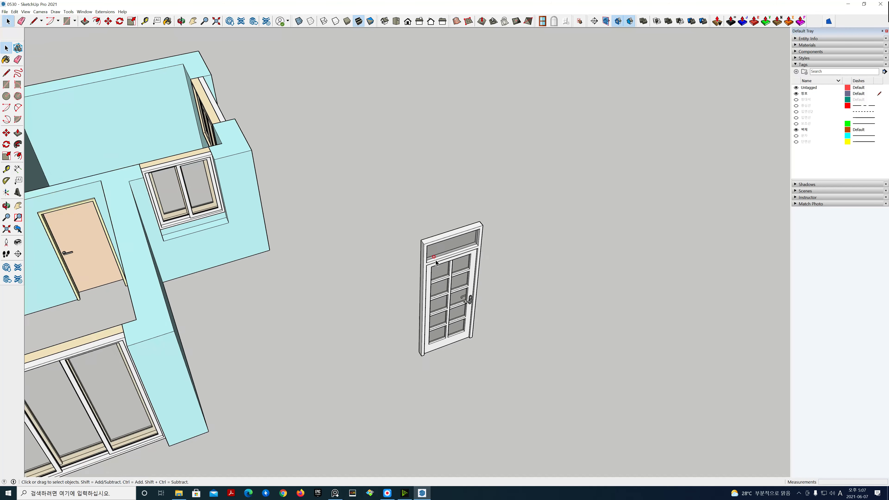
key("t")
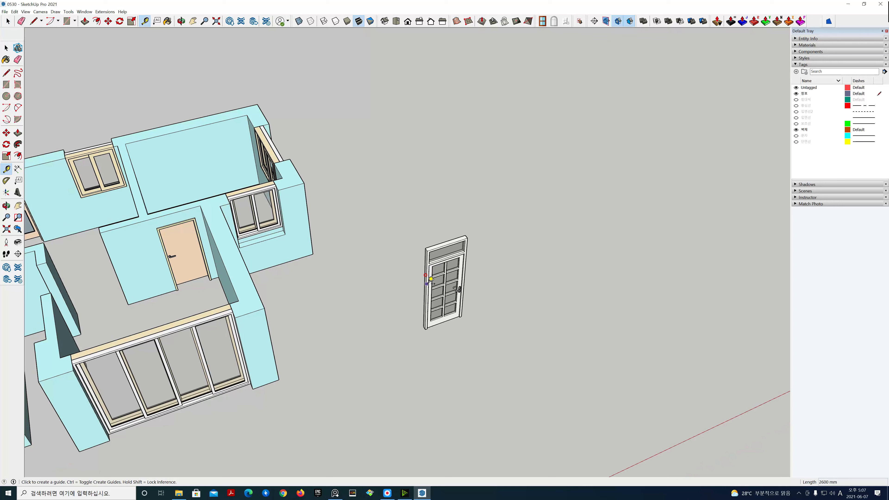
scroll(432, 279, "up", 2)
left_click(427, 232)
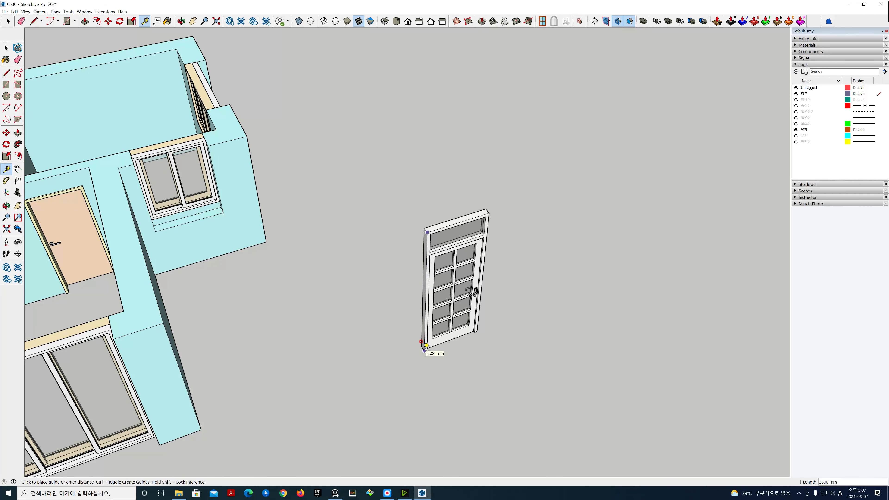
left_click(424, 351)
key("space")
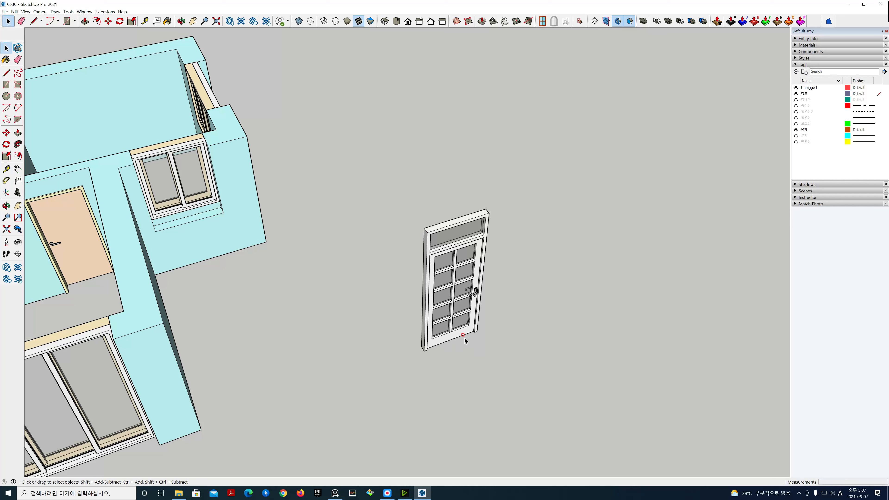
Measure the height of the exterior wall corner beside the front entrance opening.
scroll(467, 327, "down", 3)
middle_click_drag(400, 354, 581, 247, "shift")
scroll(459, 266, "up", 5)
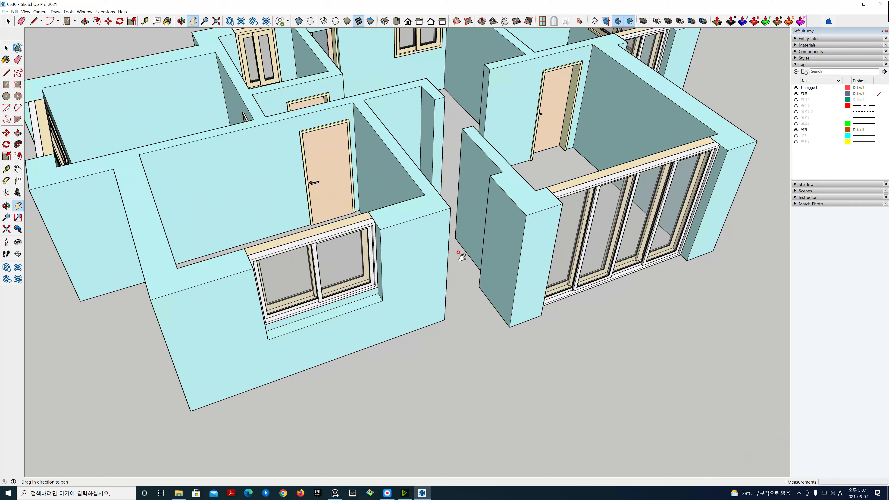
key("t")
left_click(450, 208)
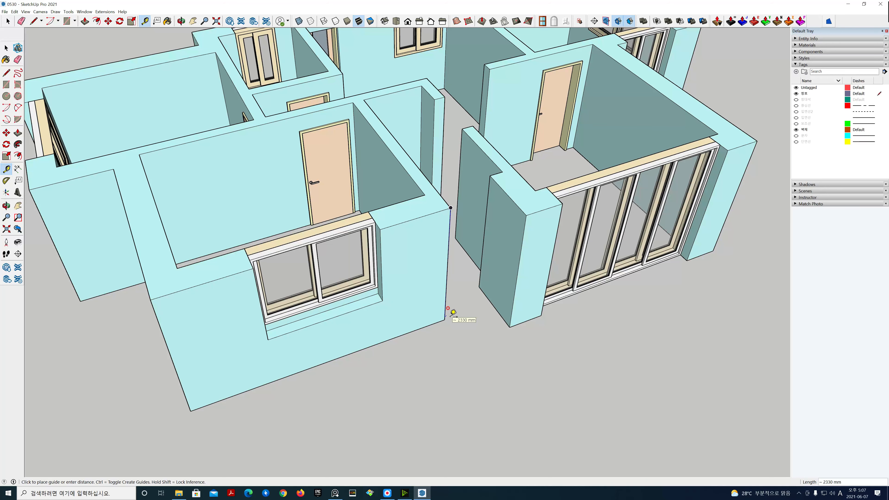
scroll(451, 315, "down", 2)
key("space")
scroll(450, 320, "down", 3)
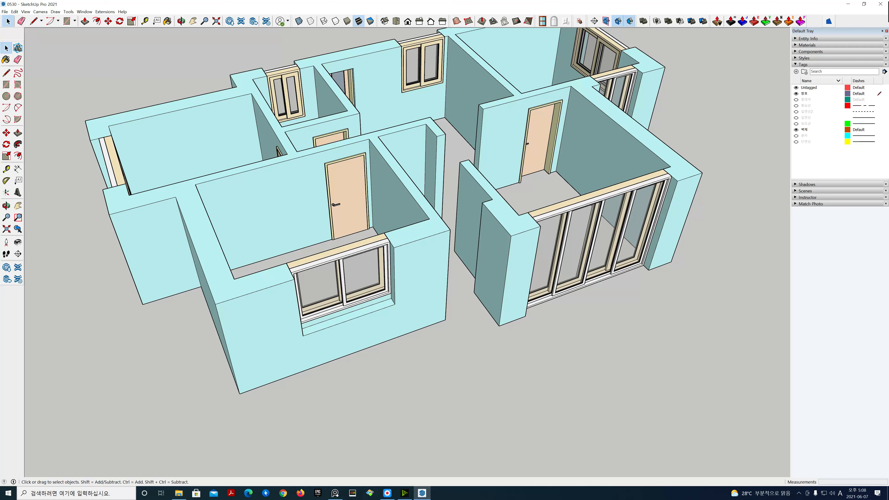
Check the entrance door's proportions in the front elevation reference image, then put the image away and return to the model.
right_click_drag(888, 142, 641, 140)
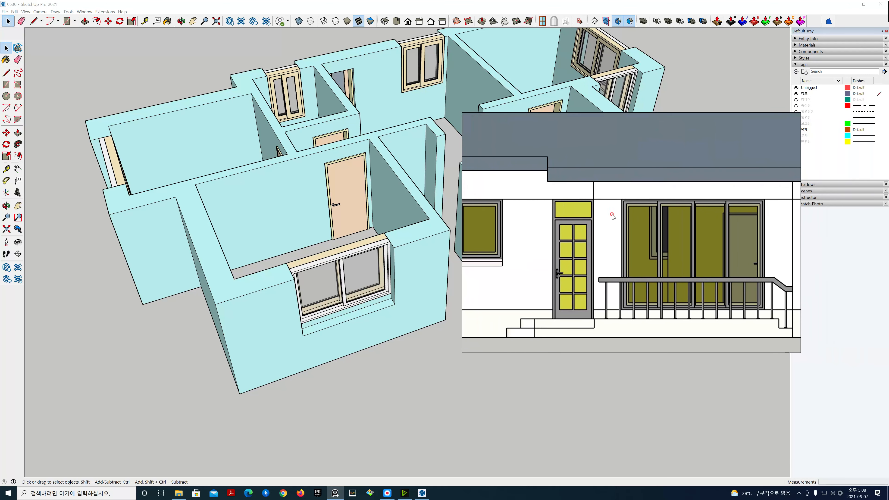
right_click_drag(567, 283, 582, 283)
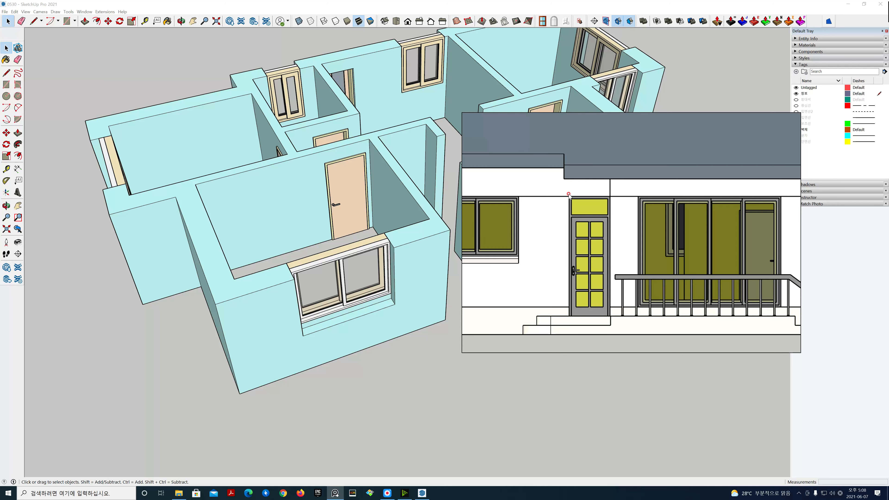
right_click_drag(575, 126, 888, 158)
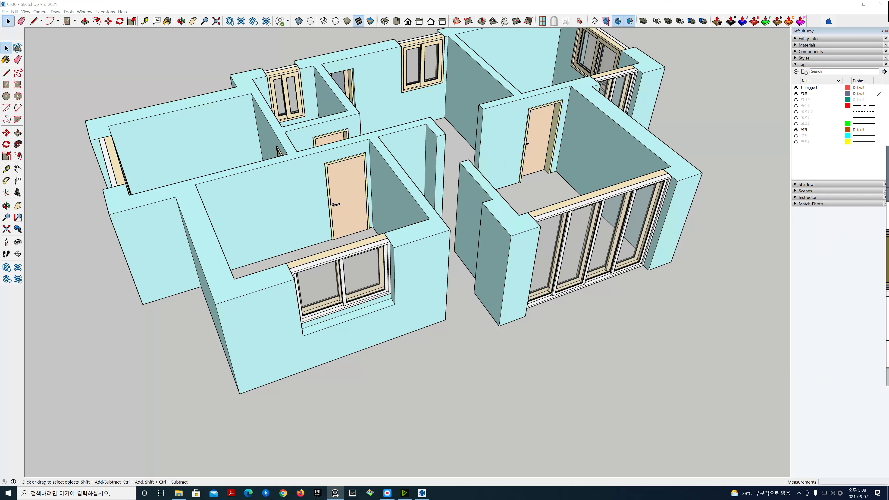
left_click(725, 209)
Show the ten-pane door in the front view with parallel projection.
mouse_move(726, 210)
middle_mouse_down("shift")
mouse_move(477, 213)
mouse_move(530, 200)
mouse_move(505, 239)
mouse_move(454, 238)
middle_mouse_up("shift")
scroll(452, 235, "up", 3)
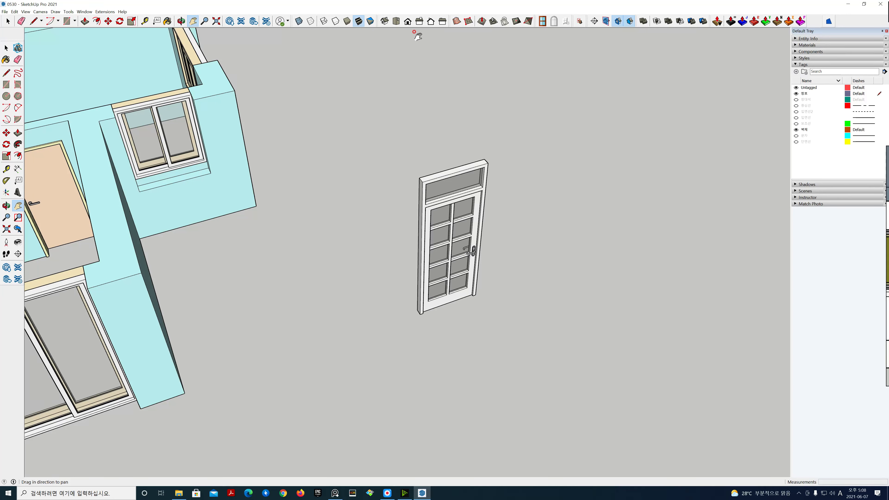
left_click(408, 22)
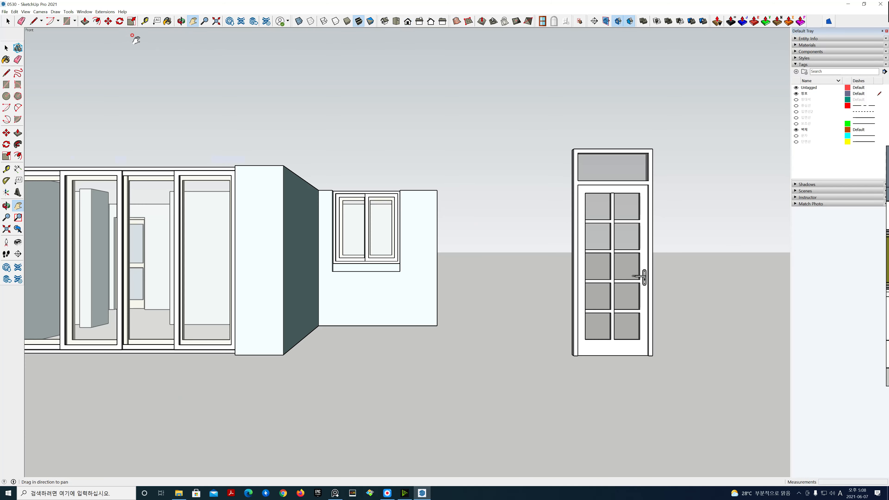
left_click(40, 12)
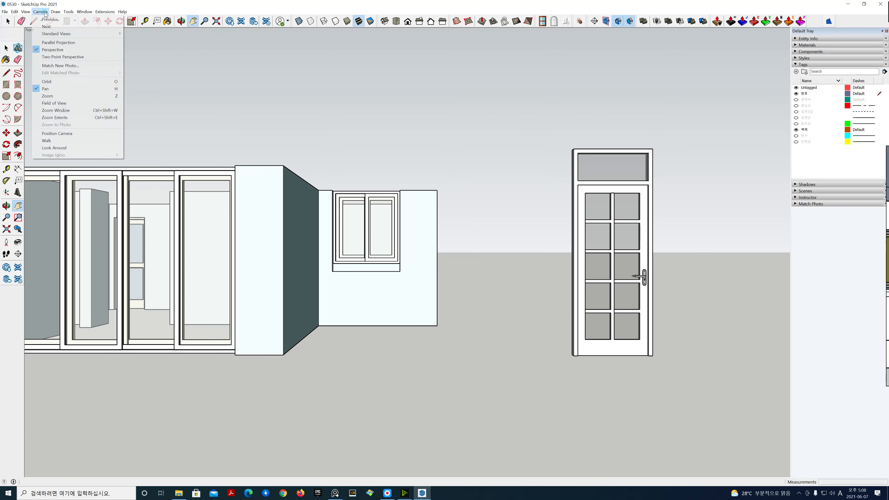
left_click(57, 44)
left_click_drag(562, 238, 485, 234)
scroll(507, 233, "up", 3)
scroll(506, 233, "up", 1)
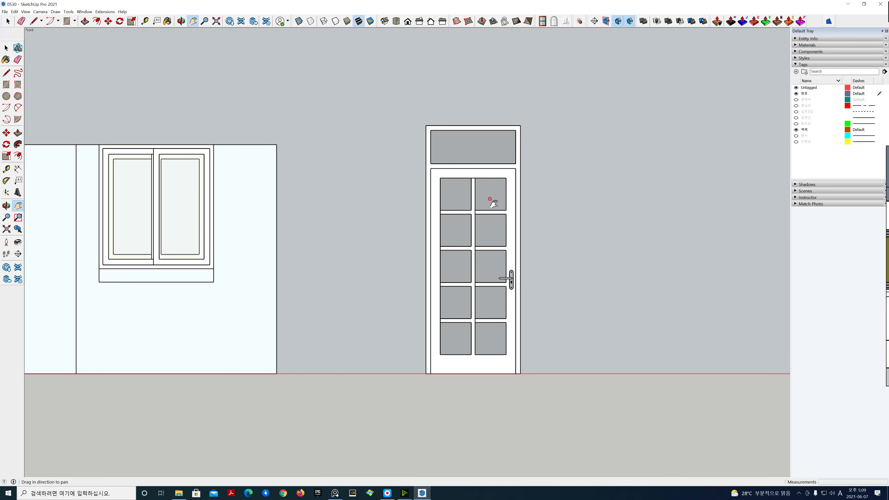
Display the model in wireframe and stretch the door's hinge side 50 mm inward along the red axis using an area selection.
left_click(324, 22)
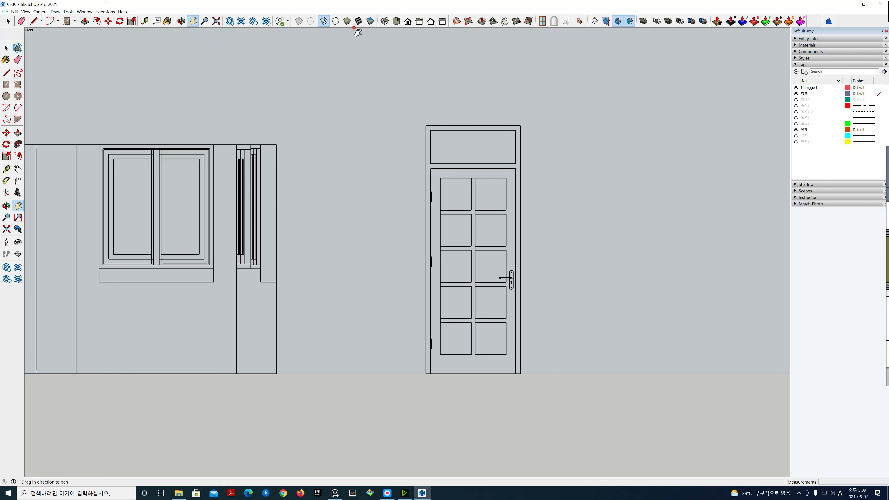
left_click(580, 22)
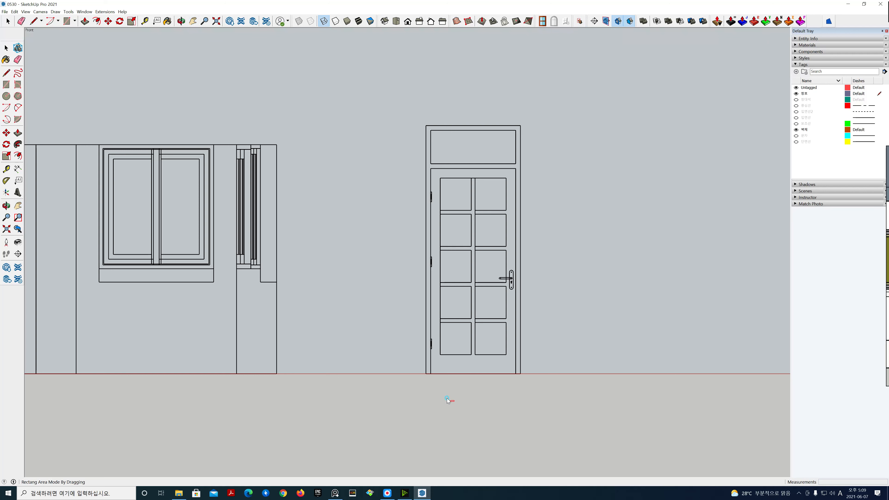
left_click_drag(454, 401, 403, 103)
left_click(422, 102)
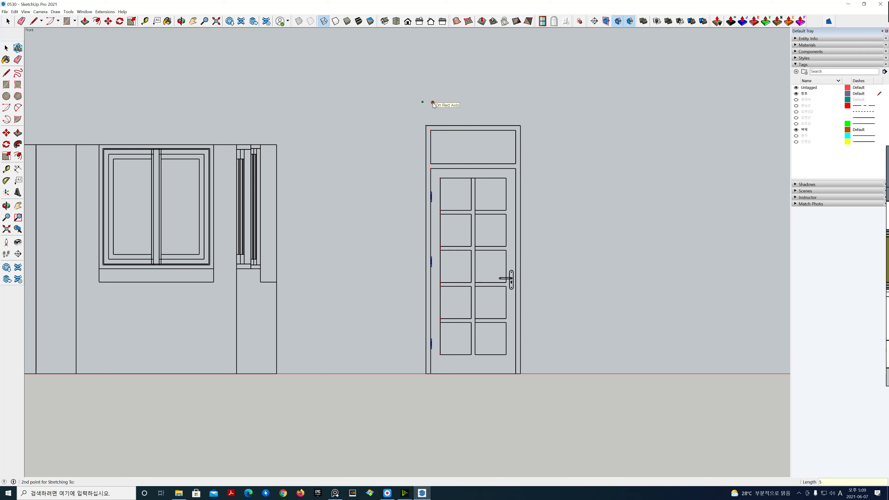
key("Return")
left_click_drag(451, 387, 394, 100)
left_click(405, 97)
key("Return")
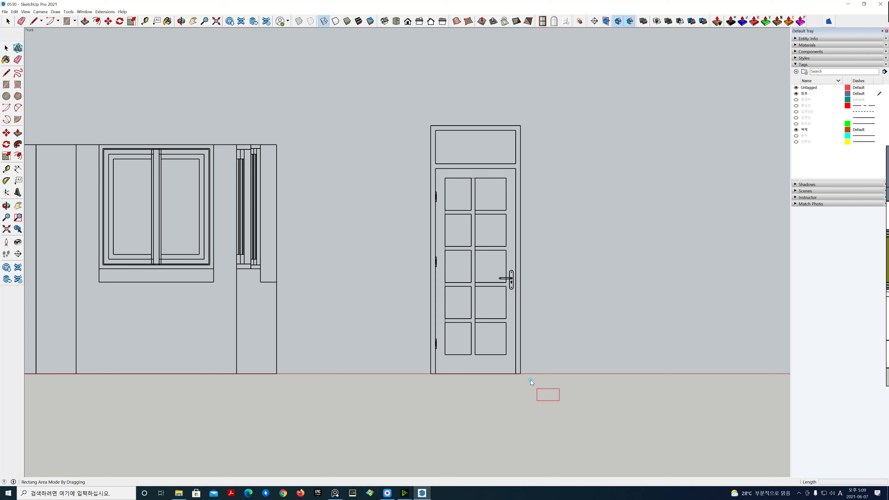
Stretch the door's handle side 50 mm inward along the red axis, and restore the textured face display.
left_click_drag(531, 382, 489, 108)
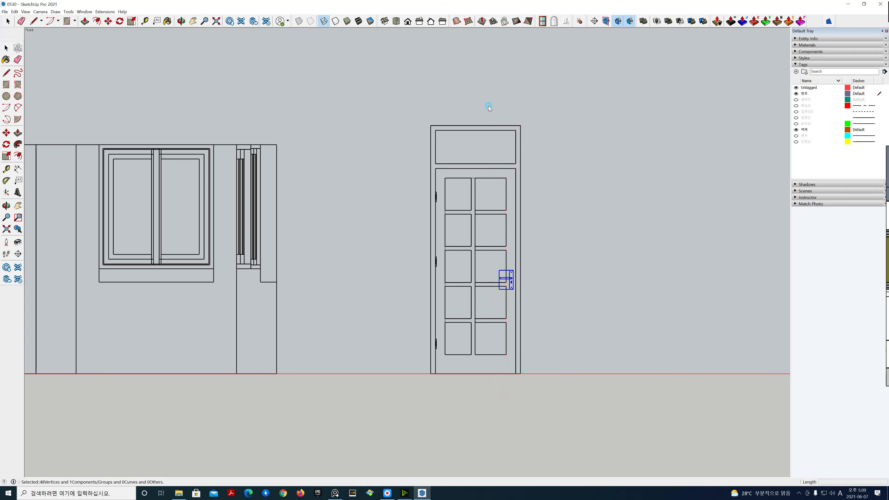
left_click(489, 106)
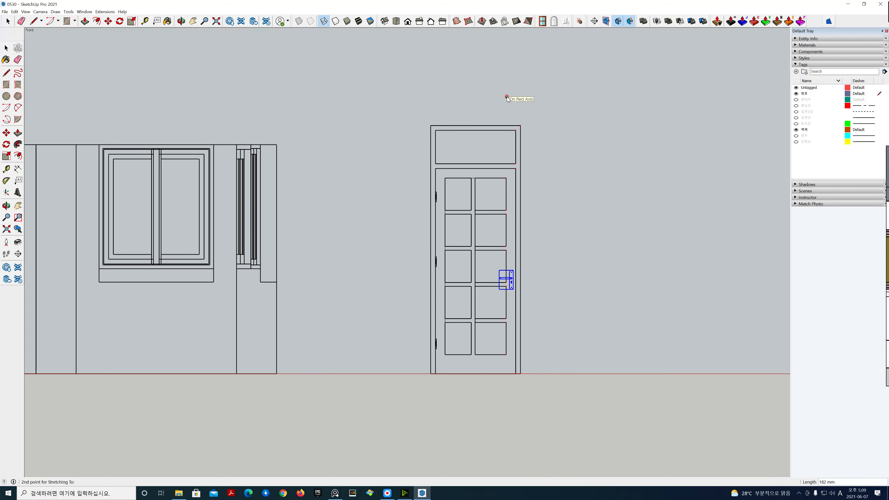
key("Return")
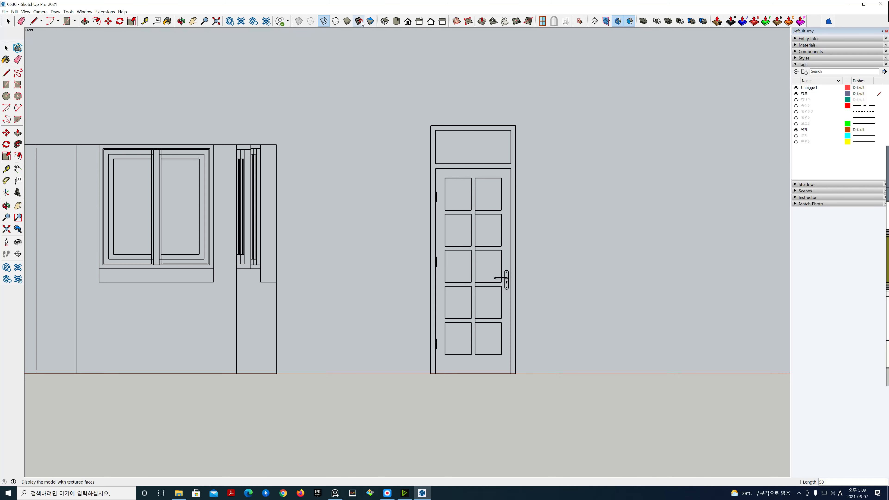
key("alt+4")
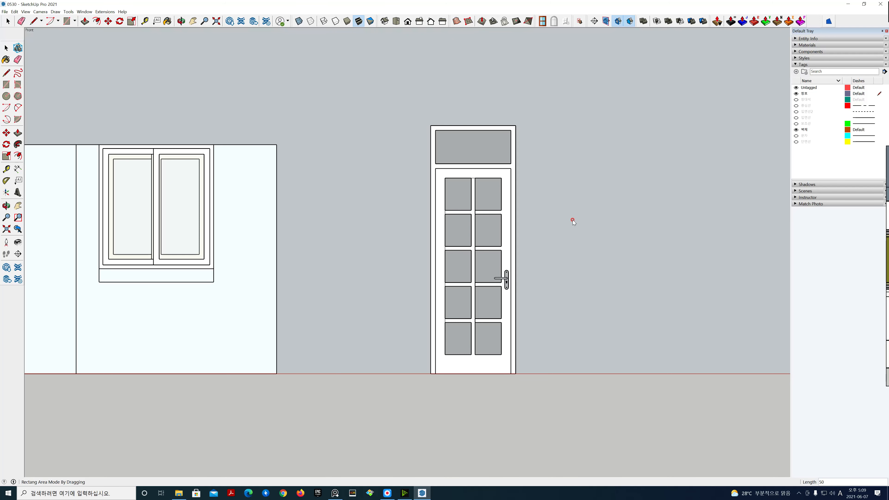
Measure the narrowed door's overall width across the top of its frame.
key("t")
left_click(431, 124)
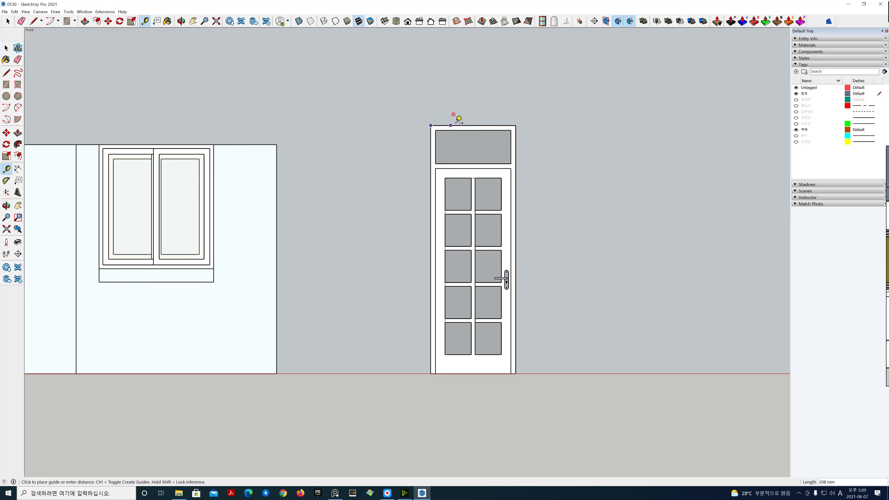
left_click(521, 118)
key("space")
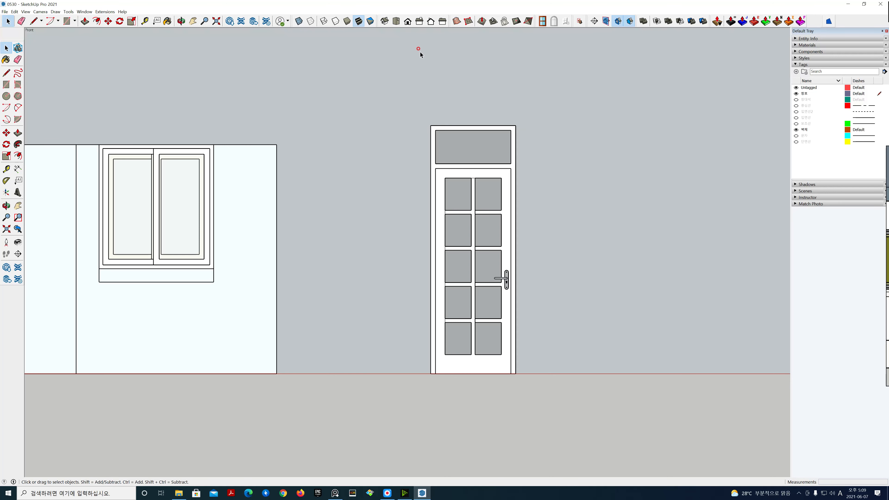
Switch to the isometric view in perspective projection and show the house front together with the loose entrance door.
left_click(397, 23)
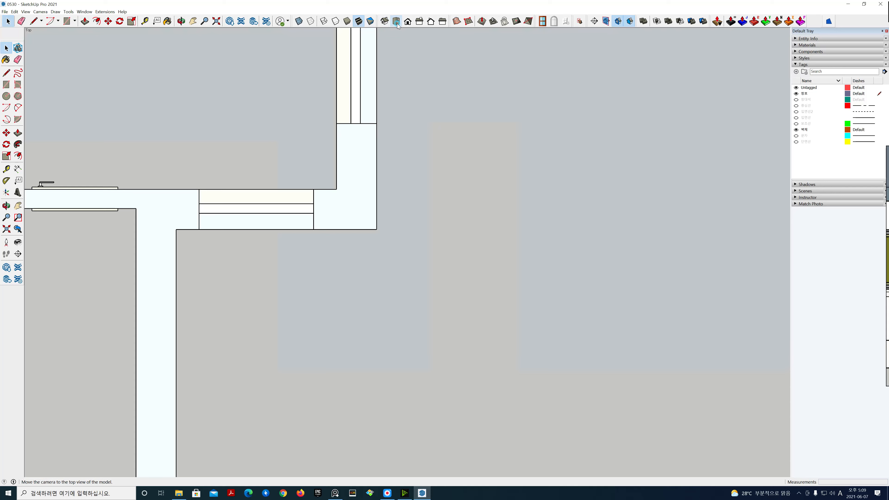
left_click(384, 21)
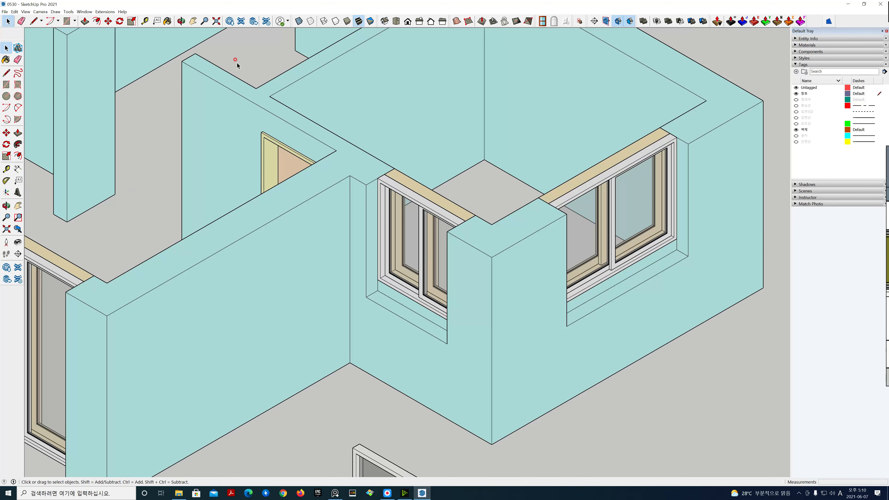
left_click(40, 11)
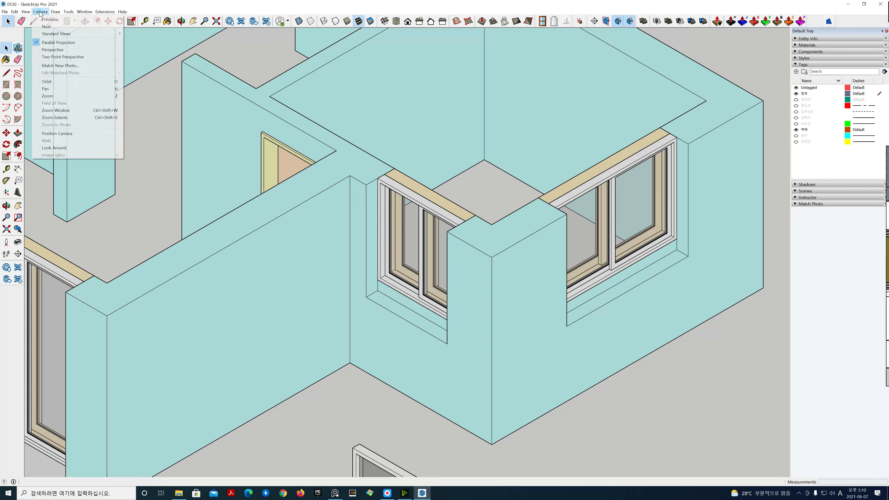
left_click(39, 49)
scroll(263, 235, "down", 4)
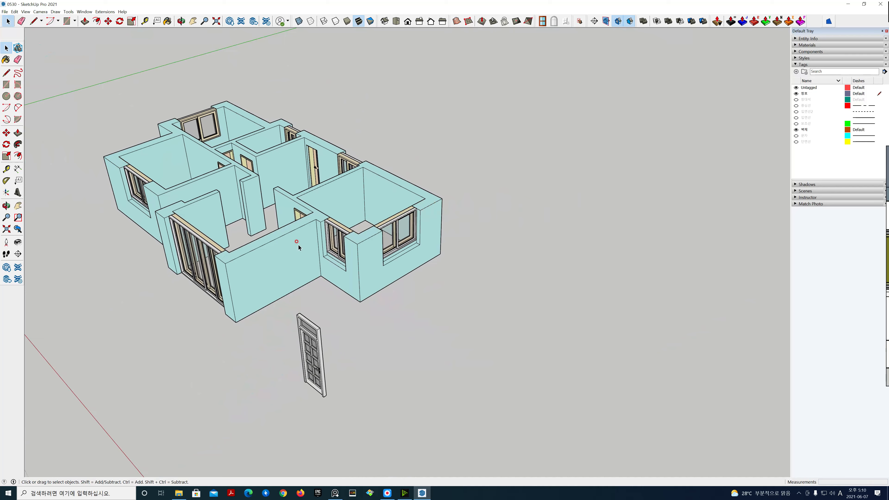
middle_click_drag(298, 245, 667, 274)
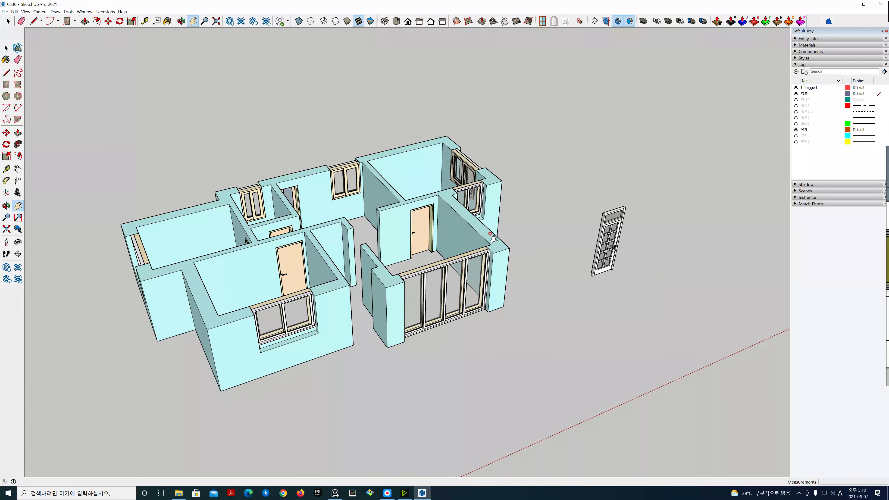
left_click_drag(494, 239, 422, 248)
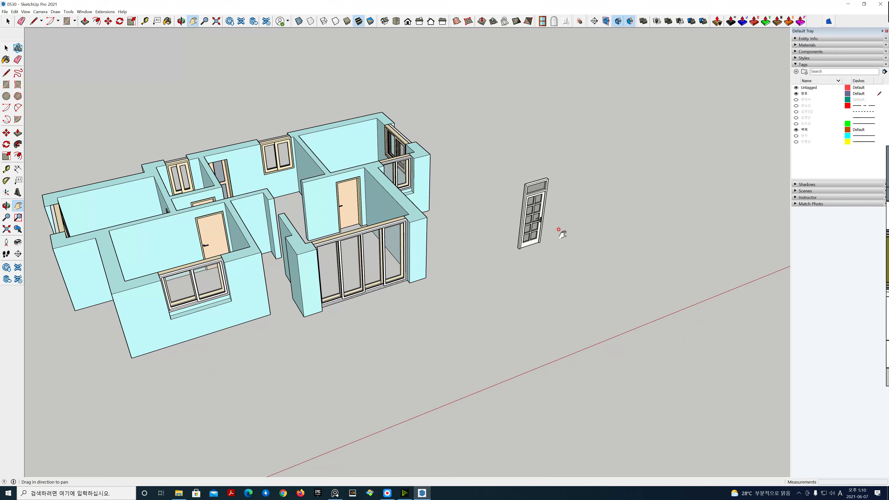
Examine the entrance area (현관) in the reference floor plan to check the front door's hinge side and swing direction.
right_click_drag(888, 164, 621, 172)
scroll(672, 256, "down", 8)
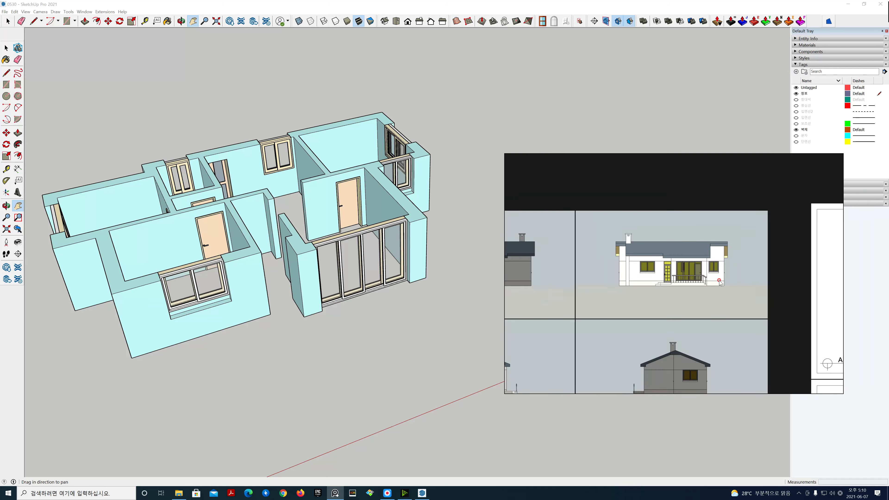
right_click_drag(792, 289, 771, 285)
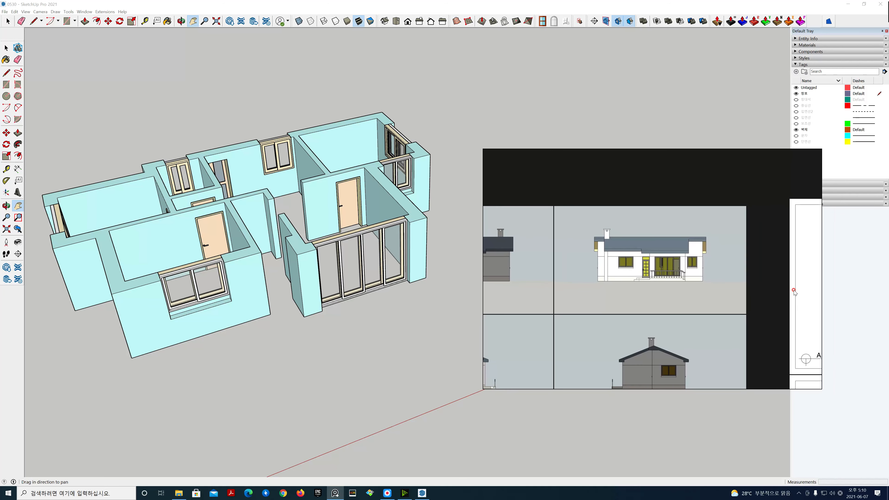
mouse_move(792, 287)
middle_mouse_down()
mouse_move(460, 244)
mouse_move(686, 303)
mouse_move(622, 330)
middle_mouse_up()
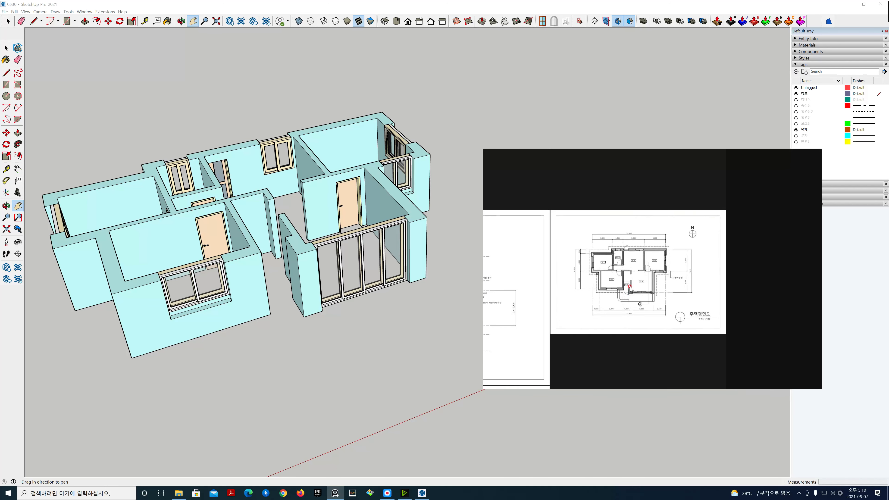
scroll(627, 283, "up", 8)
scroll(628, 284, "up", 3)
middle_click_drag(627, 283, 666, 265)
scroll(667, 266, "up", 1)
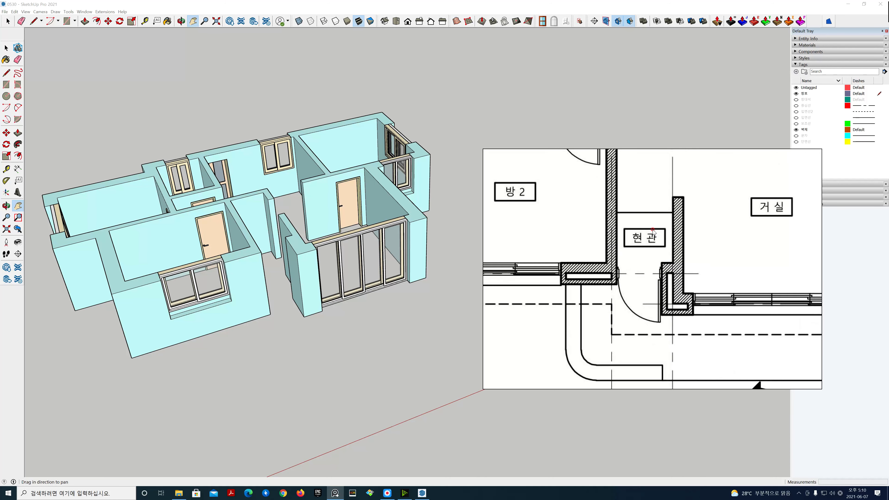
scroll(643, 286, "up", 1)
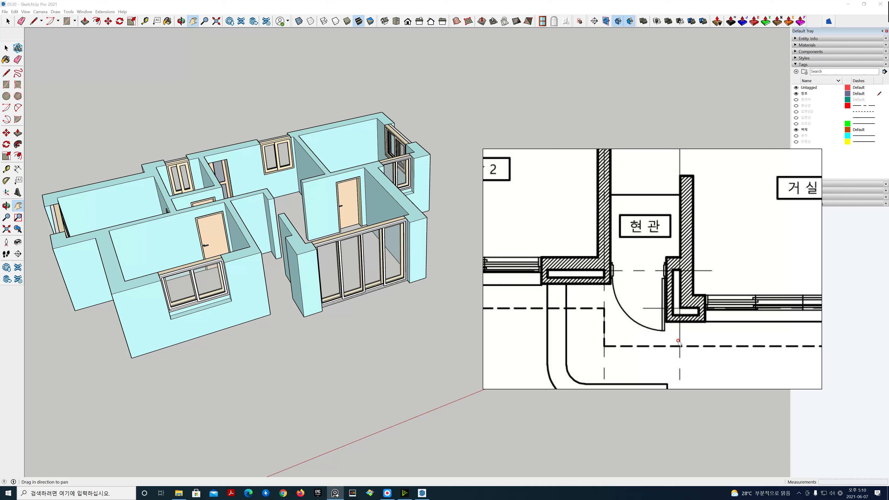
scroll(621, 281, "up", 2)
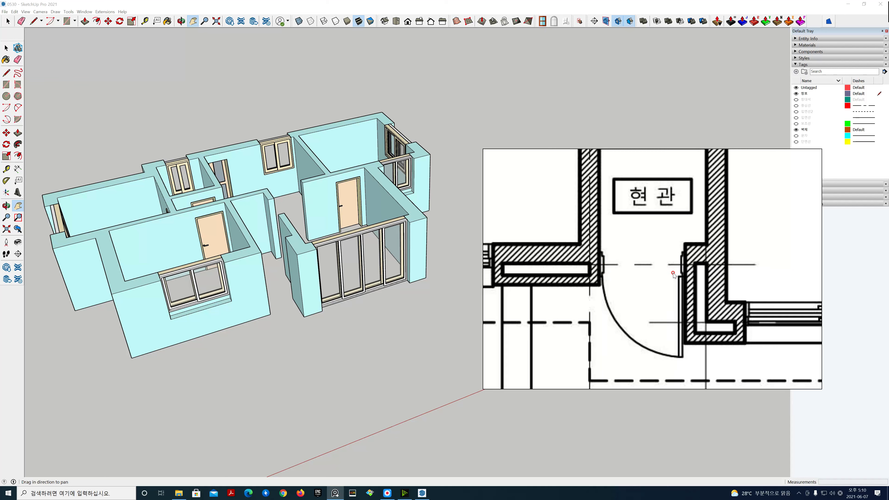
scroll(665, 281, "down", 3)
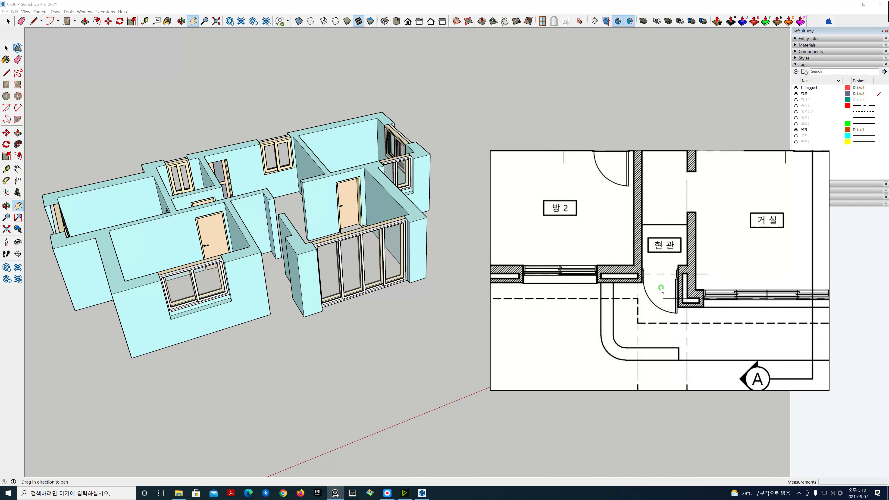
right_click_drag(662, 287, 888, 296)
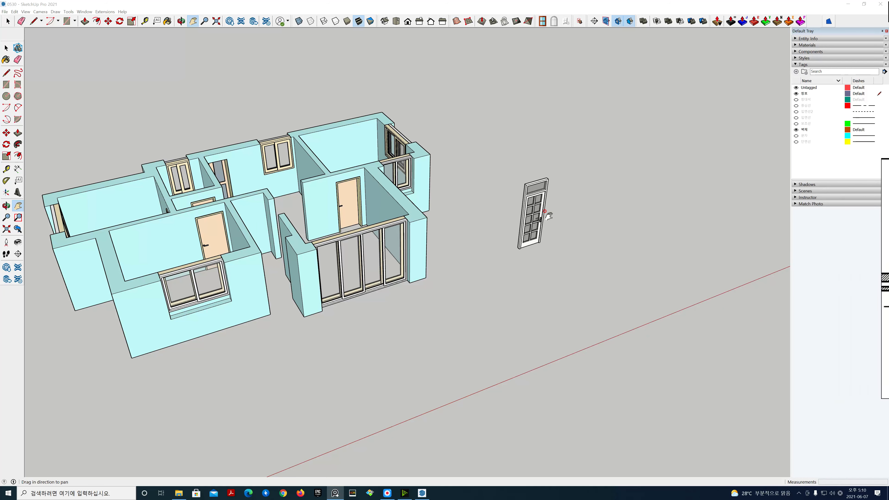
Flip the ten-pane entrance door along the component's red axis to swap its handle side.
scroll(548, 216, "up", 5)
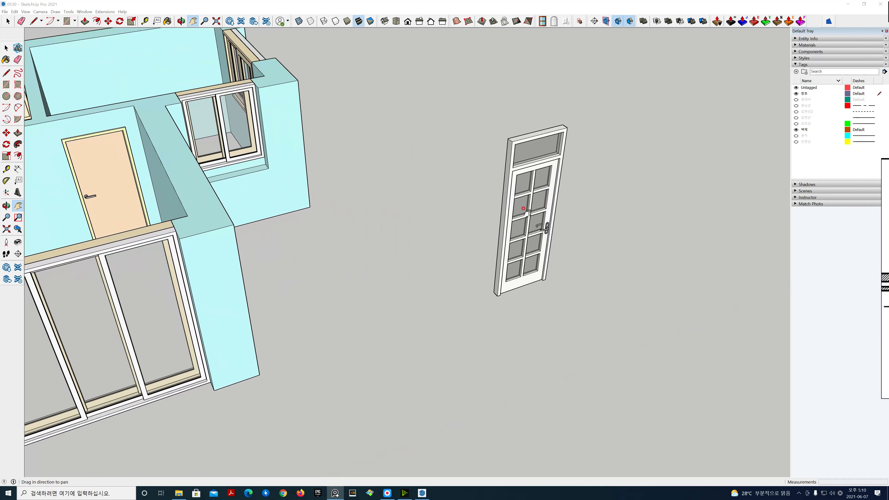
scroll(528, 216, "up", 3)
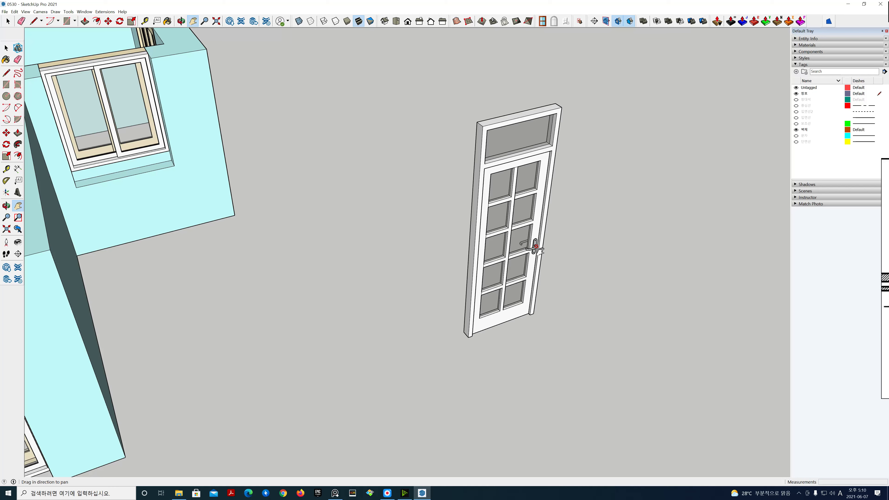
key("space")
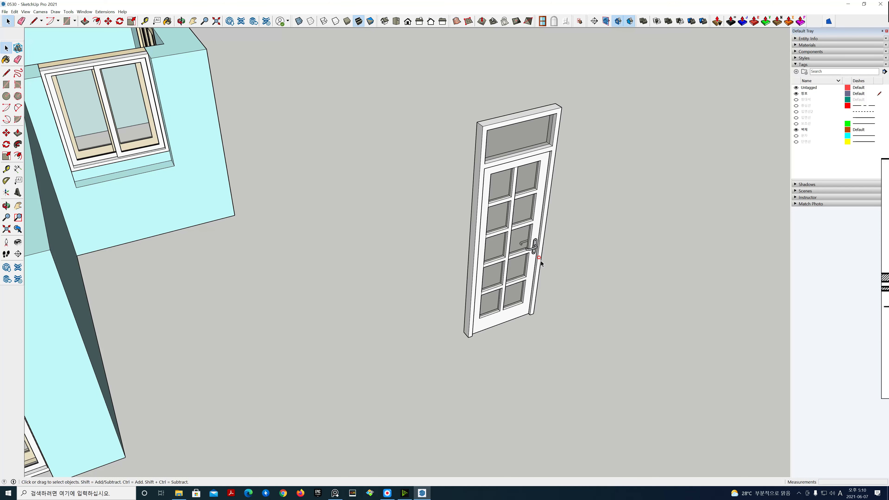
scroll(540, 261, "down", 3)
left_click(531, 262)
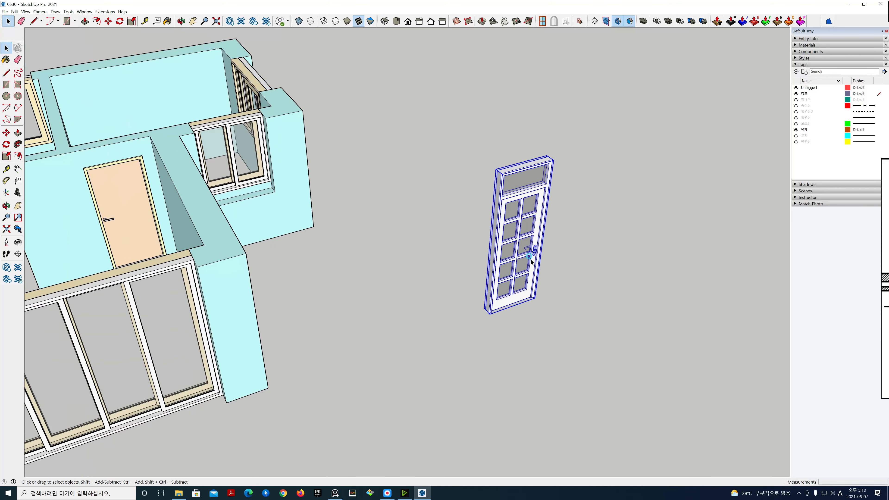
scroll(531, 259, "down", 5)
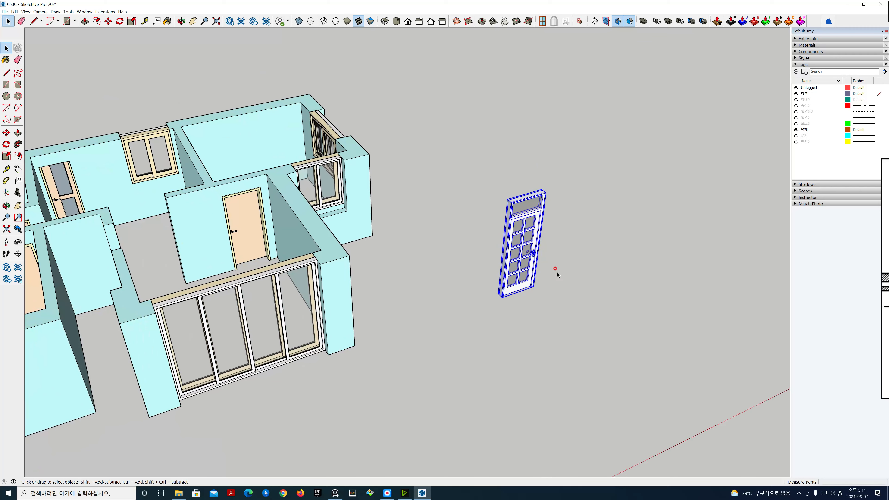
key("h")
left_click_drag(557, 270, 526, 217)
key("space")
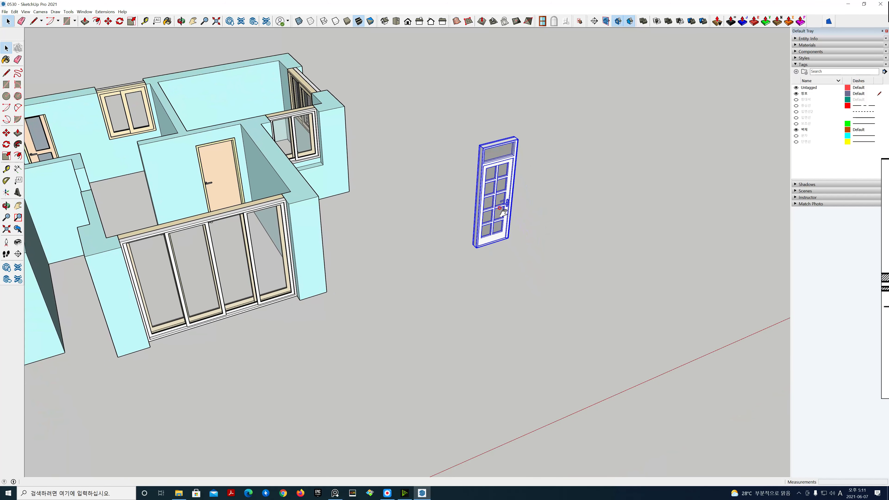
right_click(506, 214)
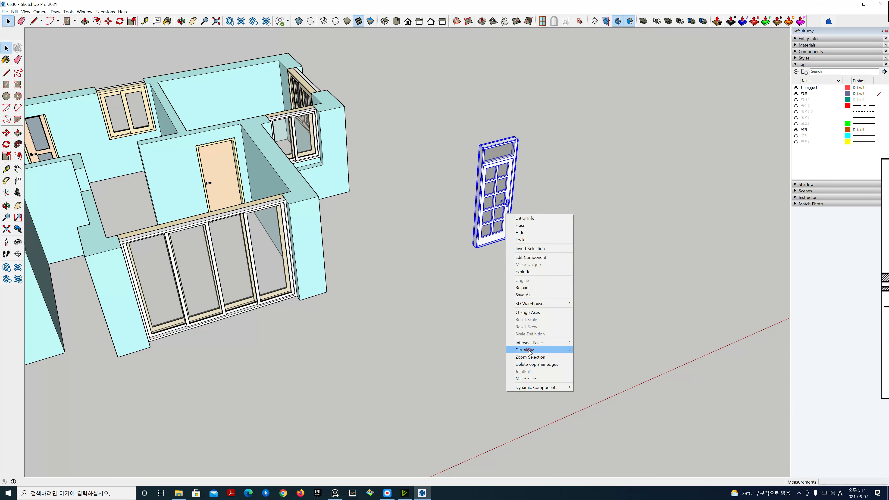
mouse_move(531, 351)
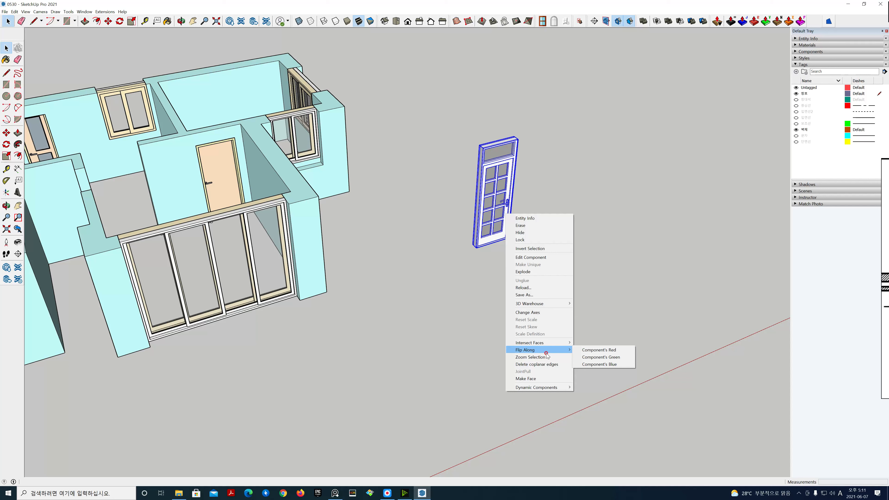
left_click(605, 351)
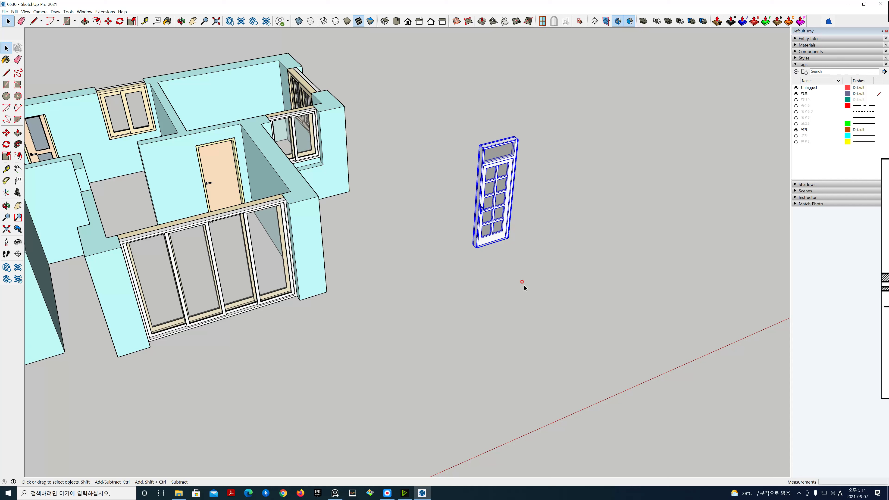
left_click(523, 286)
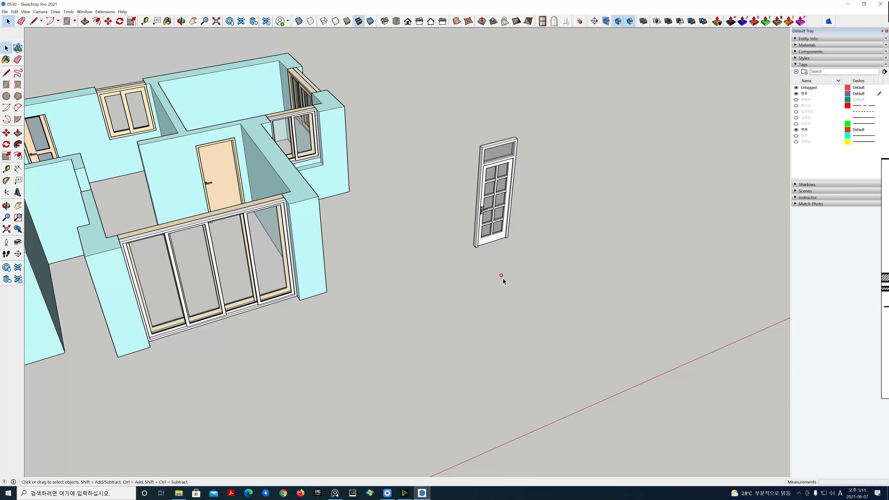
Hide the front bedroom's window group beside the entrance opening.
scroll(504, 279, "down", 5)
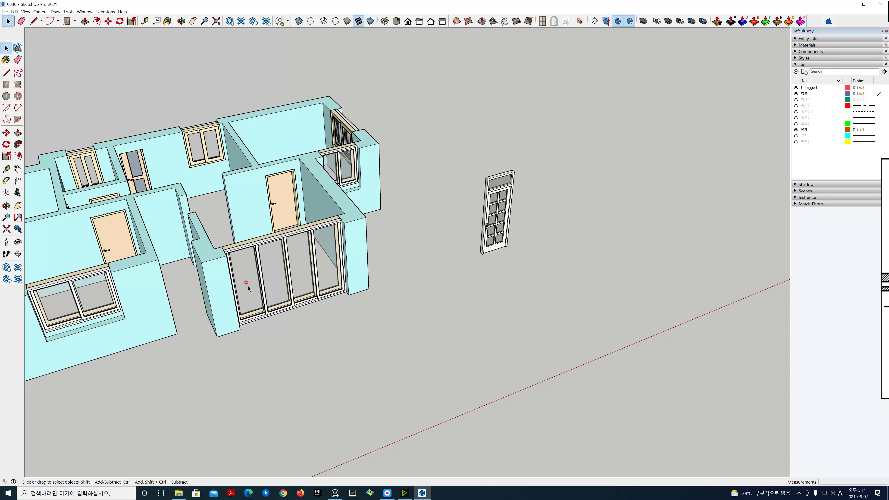
middle_click_drag(274, 321, 479, 338, "shift")
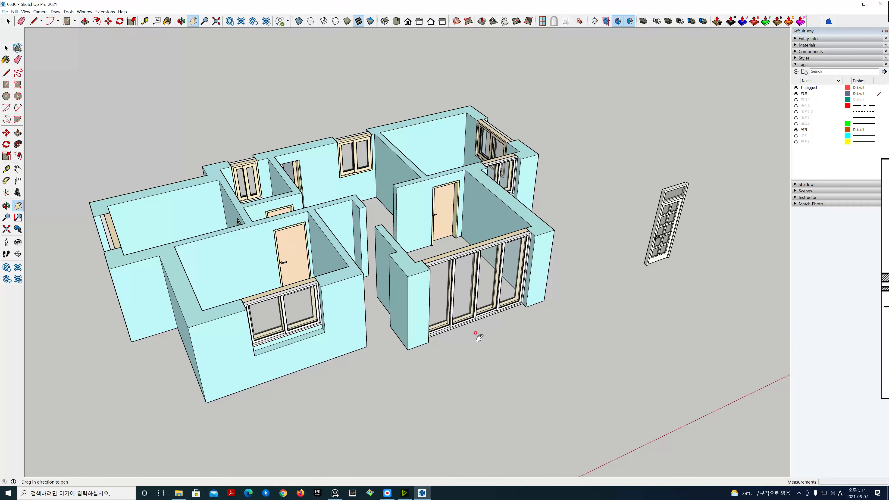
left_click(314, 288)
right_click(313, 288)
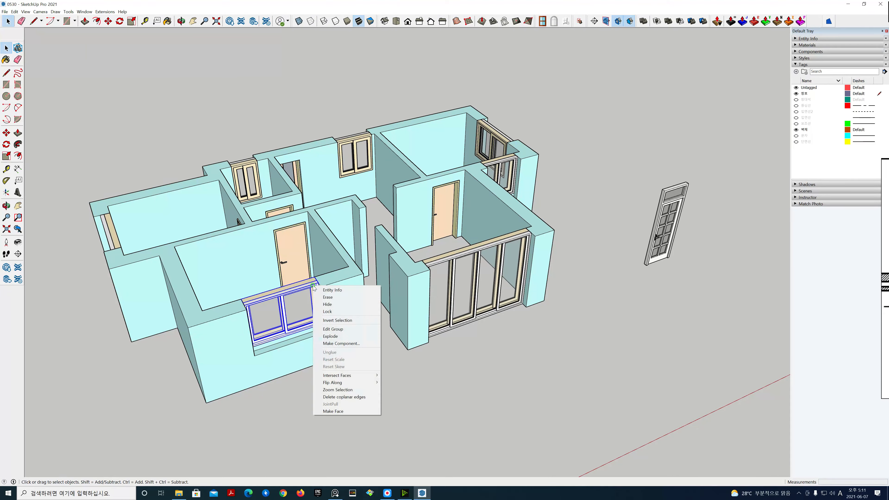
left_click(328, 305)
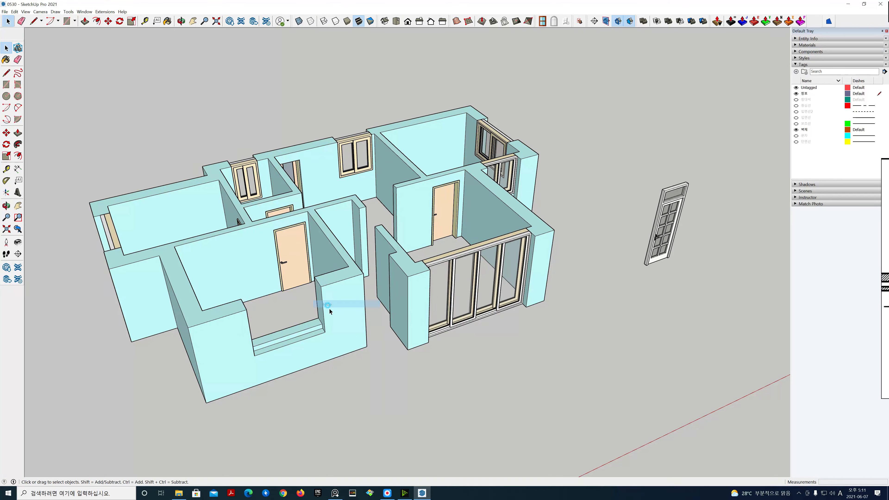
Compare the entrance opening in the model with the door's position between the walls in the reference floor plan.
scroll(364, 357, "up", 2)
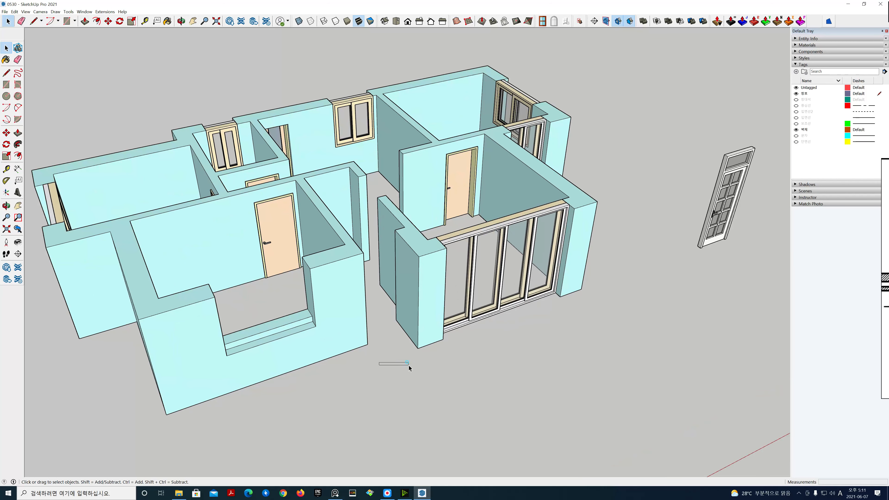
key("h")
left_click_drag(395, 359, 414, 359)
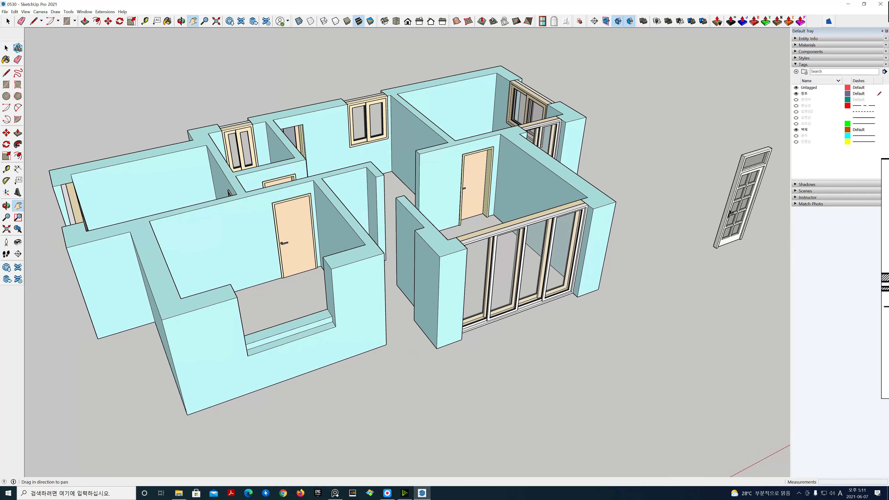
right_click_drag(888, 206, 654, 218)
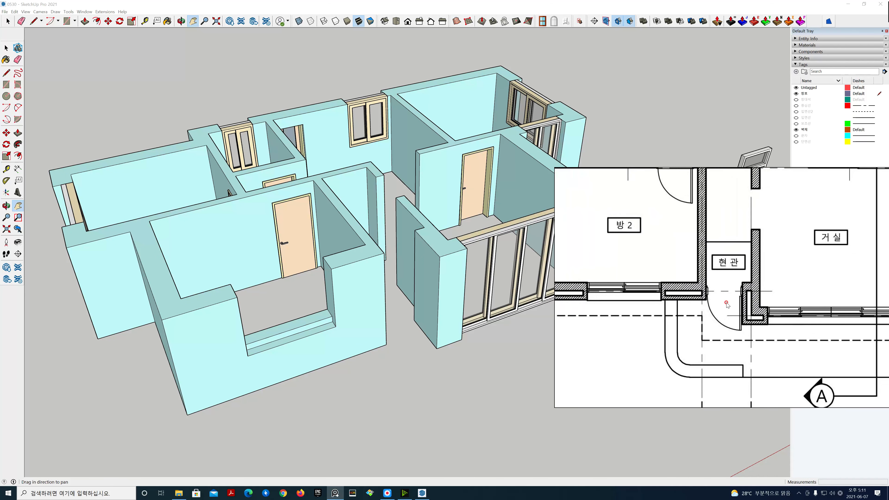
left_click(711, 272)
right_click_drag(671, 224, 888, 228)
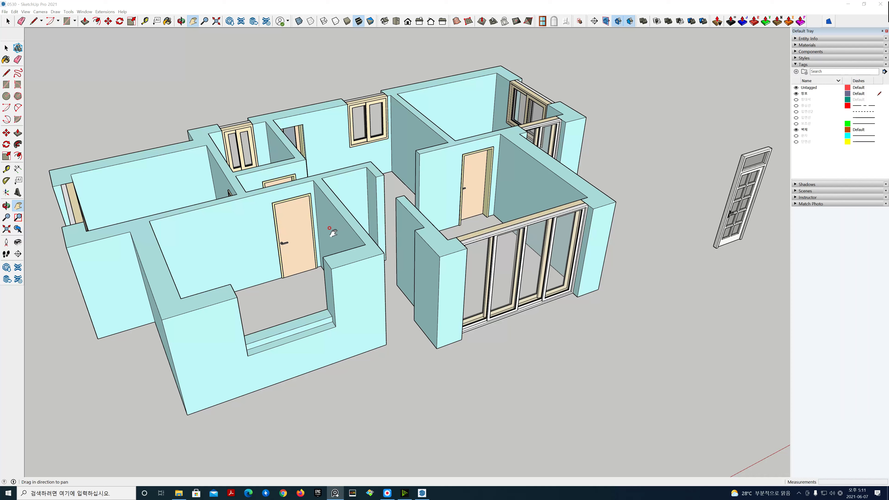
Place a guide line along the centre of the front bedroom's window wall, 210 mm from its inner edge, extending across the entrance opening.
scroll(289, 268, "up", 1)
scroll(289, 268, "up", 1)
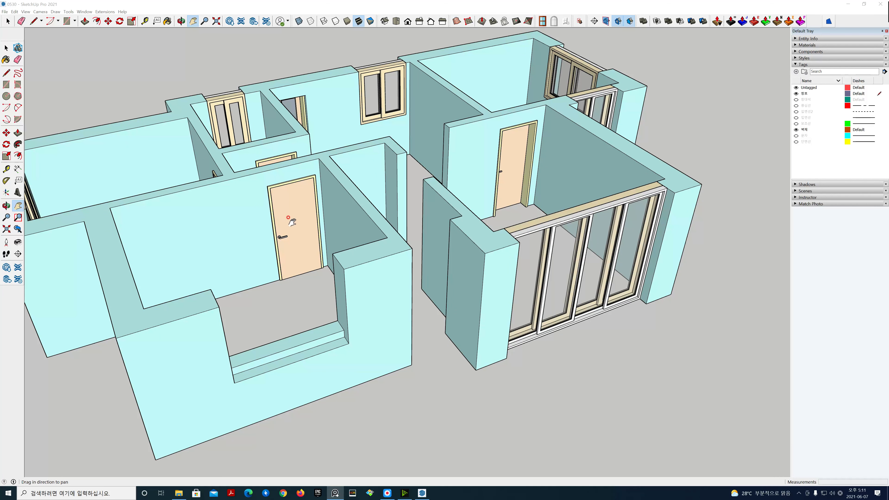
right_click(425, 336)
left_click(437, 341)
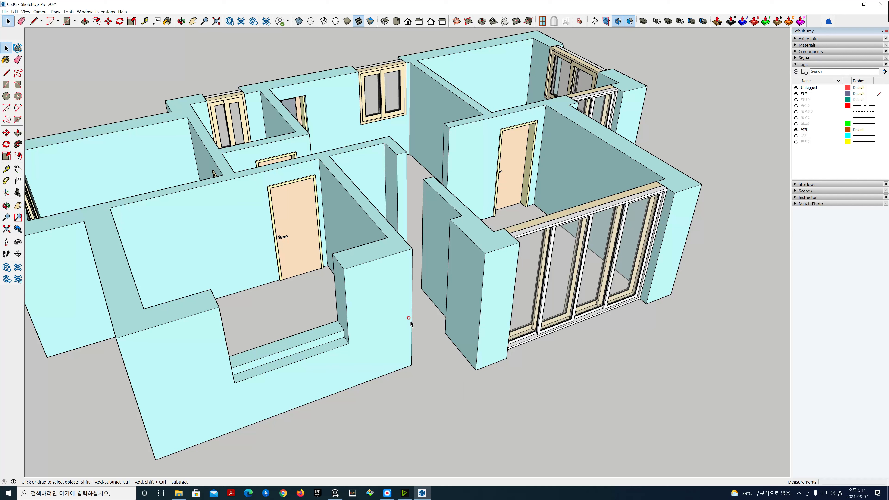
key("t")
scroll(340, 266, "up", 1)
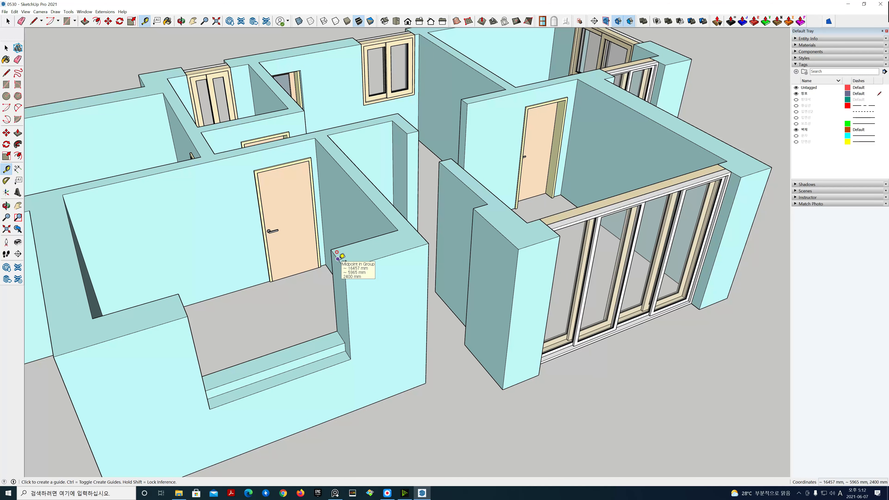
left_click(338, 257)
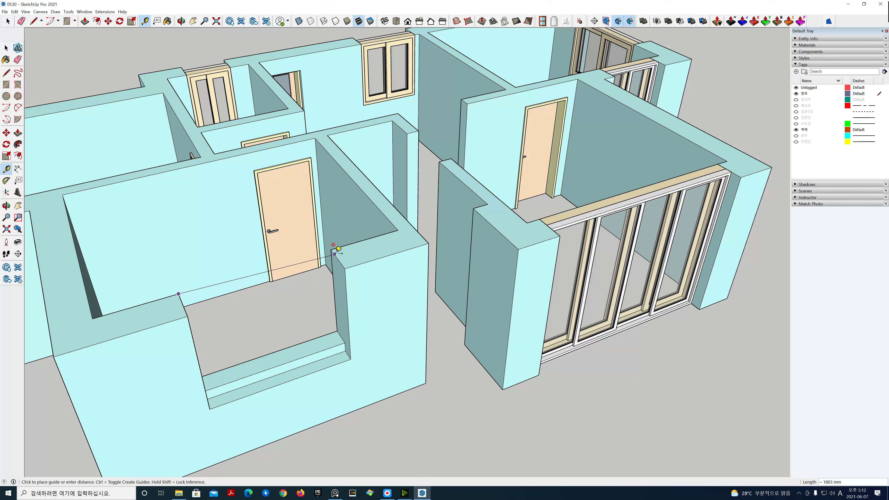
left_click(334, 254)
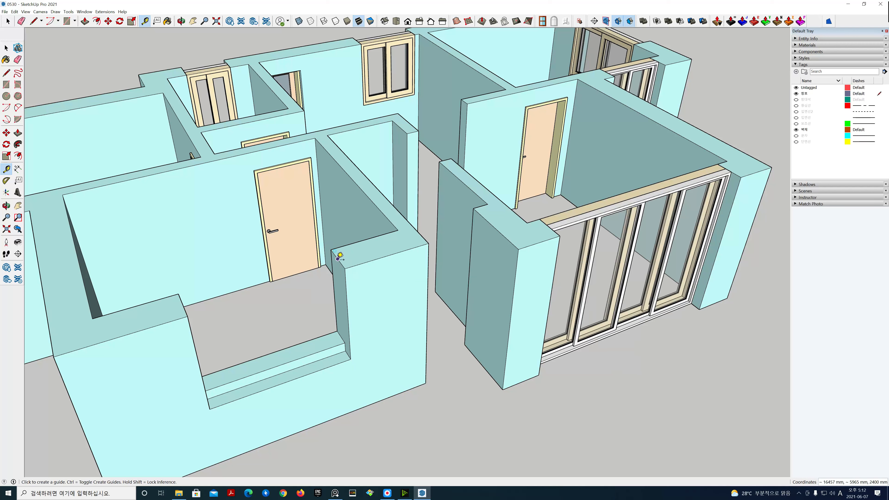
left_click(336, 257)
middle_click_drag(183, 297, 270, 320)
scroll(339, 340, "down", 3)
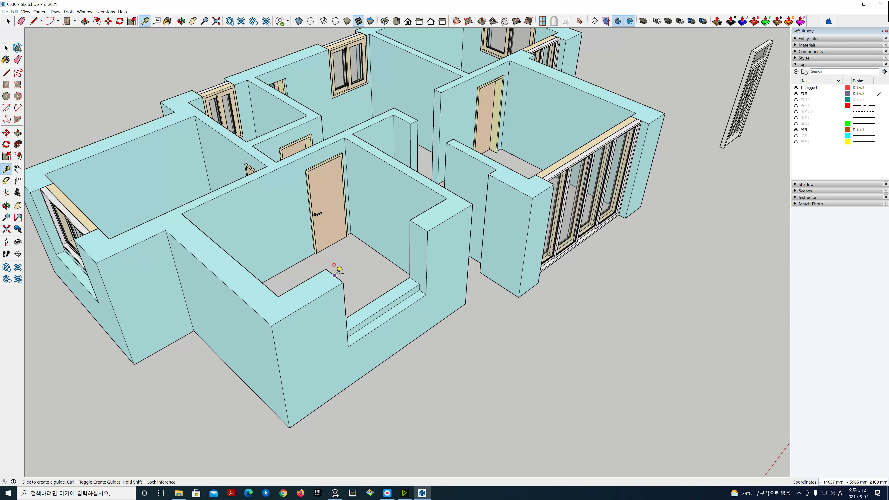
left_click(303, 283)
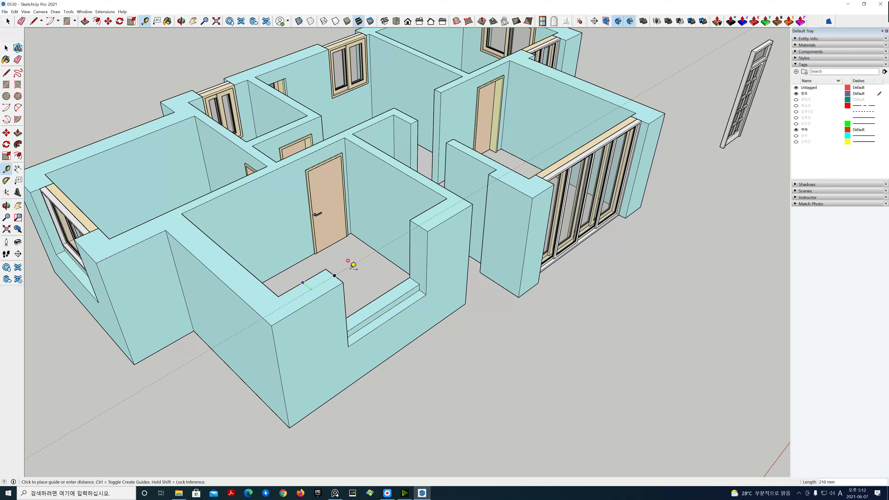
left_click(353, 265)
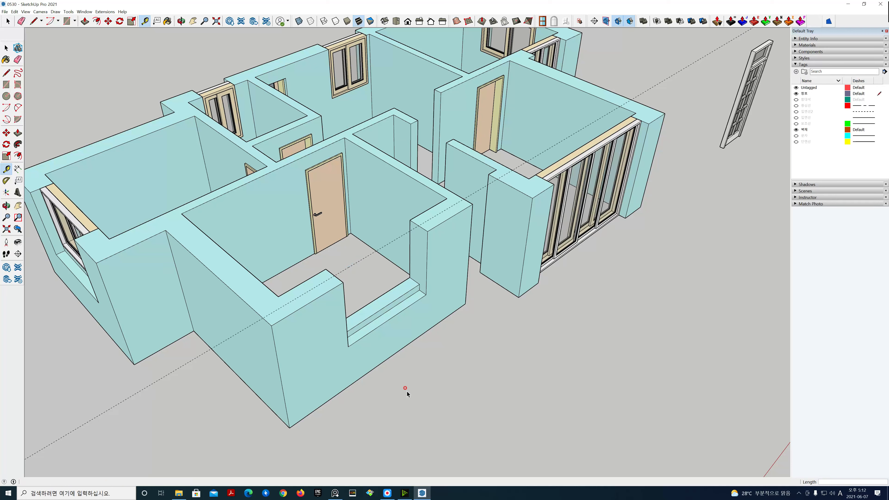
key("space")
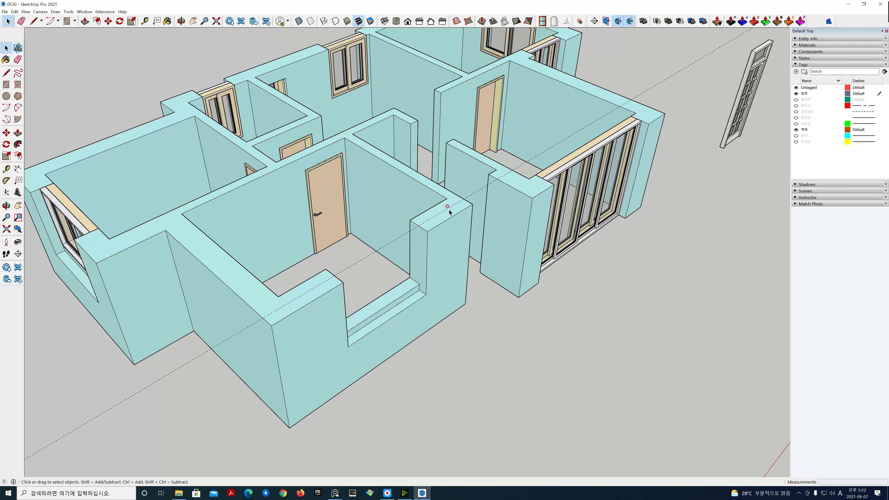
Show the whole house model in the top view with parallel projection, keeping the loose entrance door in sight.
scroll(459, 246, "down", 2)
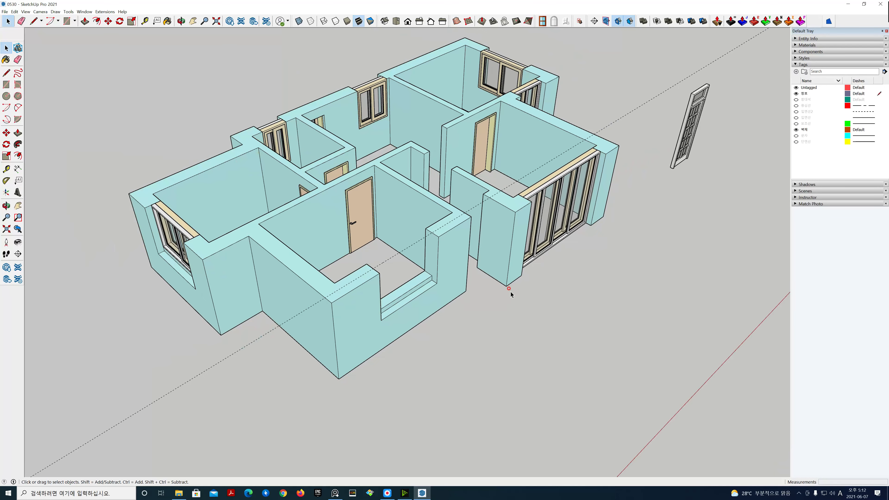
key("h")
left_click_drag(566, 318, 516, 349)
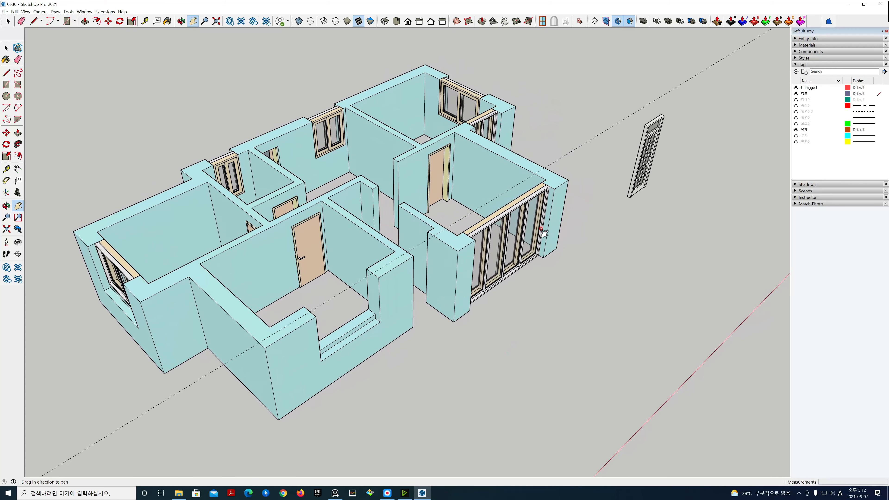
left_click(396, 22)
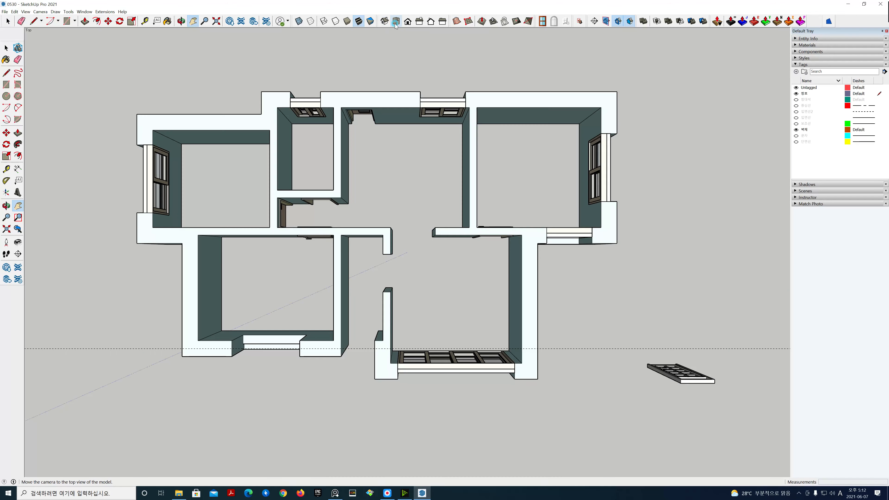
left_click(55, 11)
mouse_move(41, 12)
left_click(50, 42)
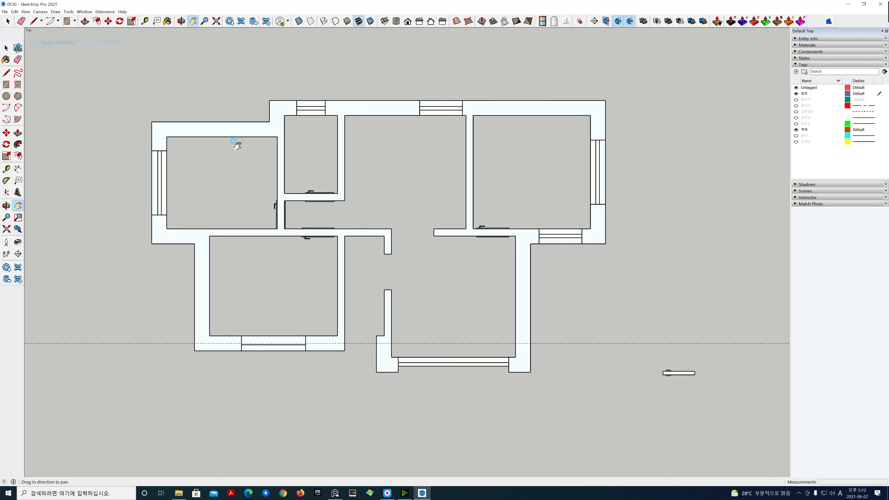
left_click_drag(518, 399, 542, 366)
Select the loose entrance door and move it close to the outside of the entrance opening.
key("space")
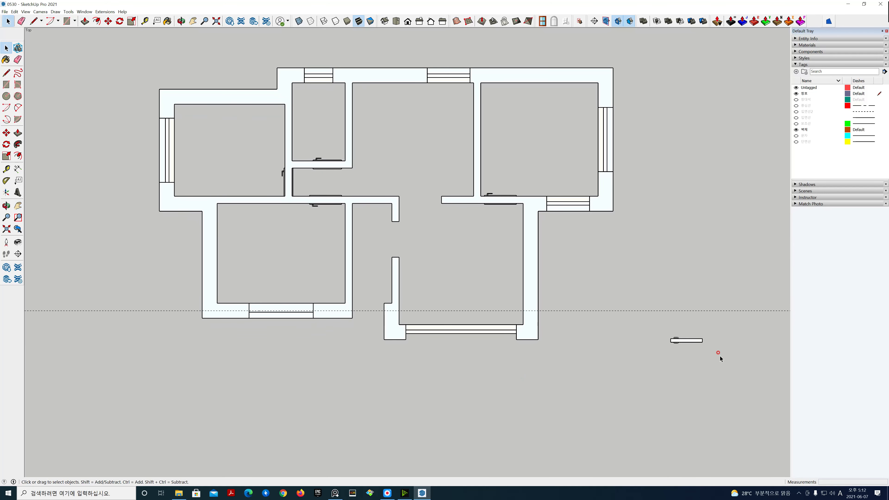
left_click_drag(654, 329, 651, 343)
key("m")
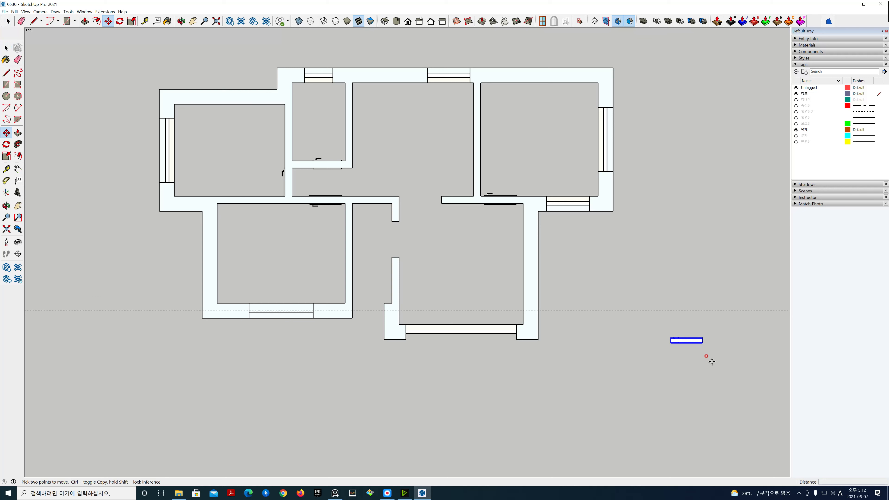
left_click(711, 361)
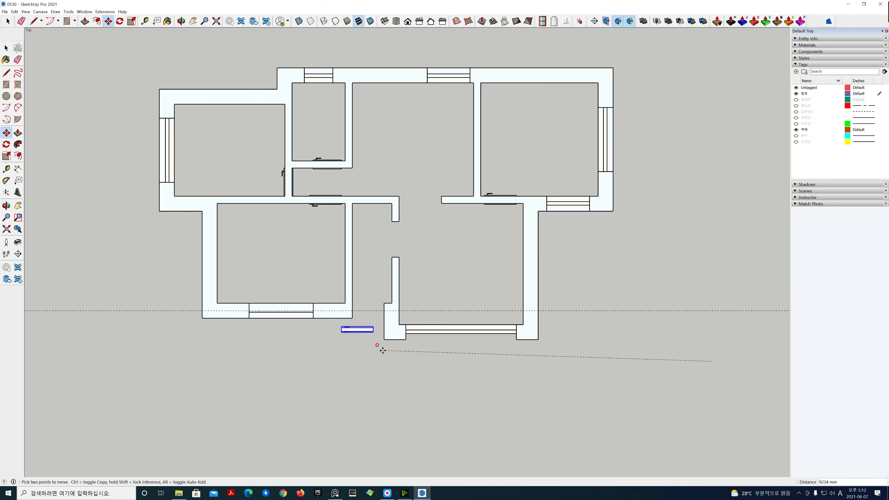
scroll(344, 340, "up", 4)
scroll(346, 343, "up", 1)
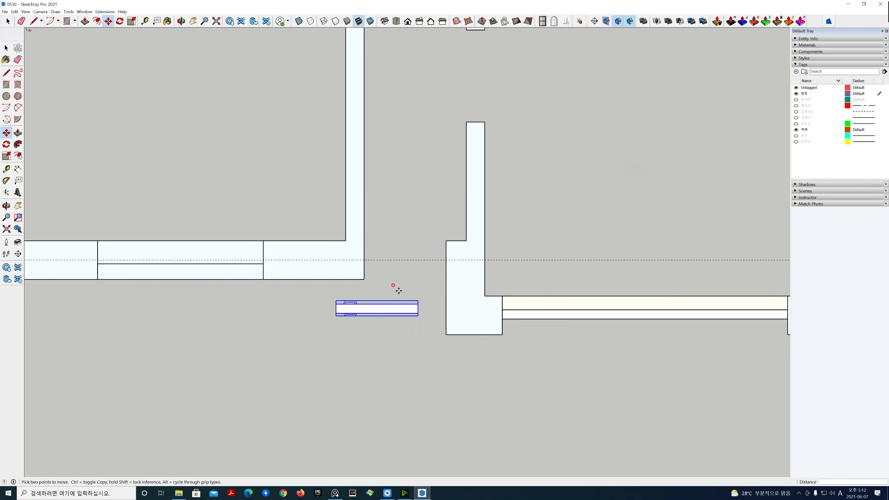
In wireframe display, move the entrance door by its end midpoint to where the guide meets the bedroom wall's edge of the entrance opening.
left_click(324, 22)
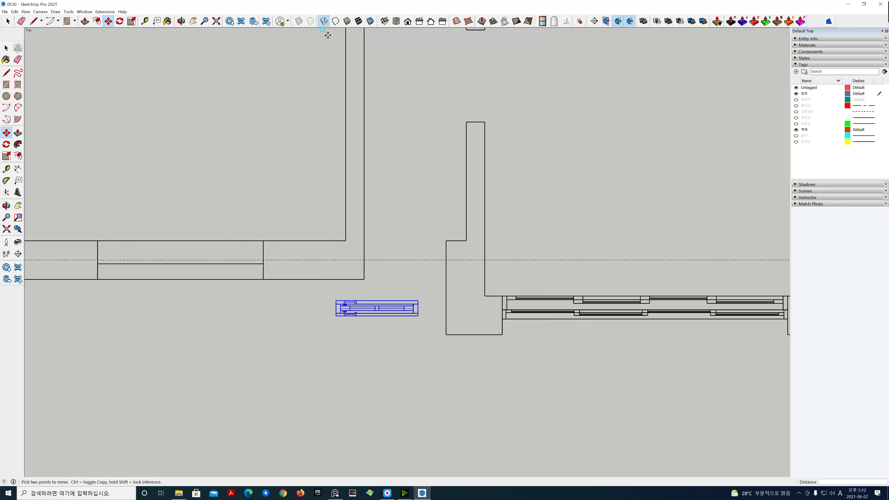
scroll(325, 314, "up", 1)
scroll(325, 314, "up", 1)
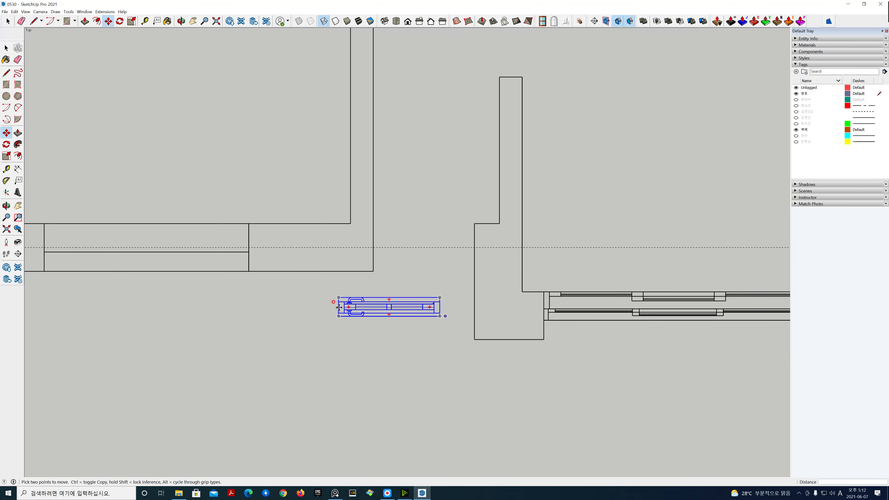
left_click(338, 307)
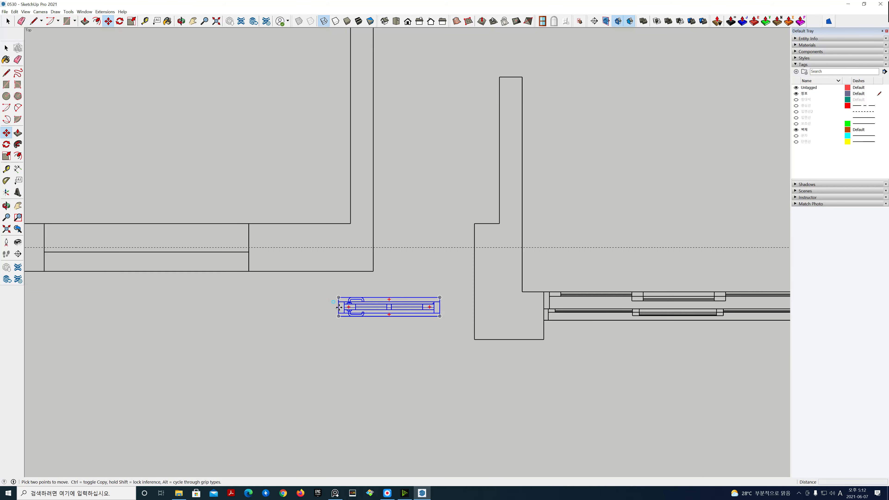
left_click(374, 245)
key("space")
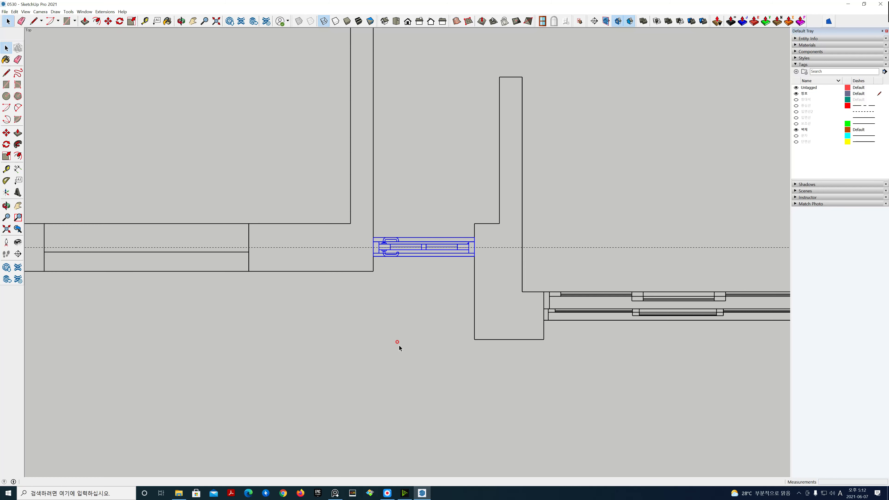
left_click(407, 337)
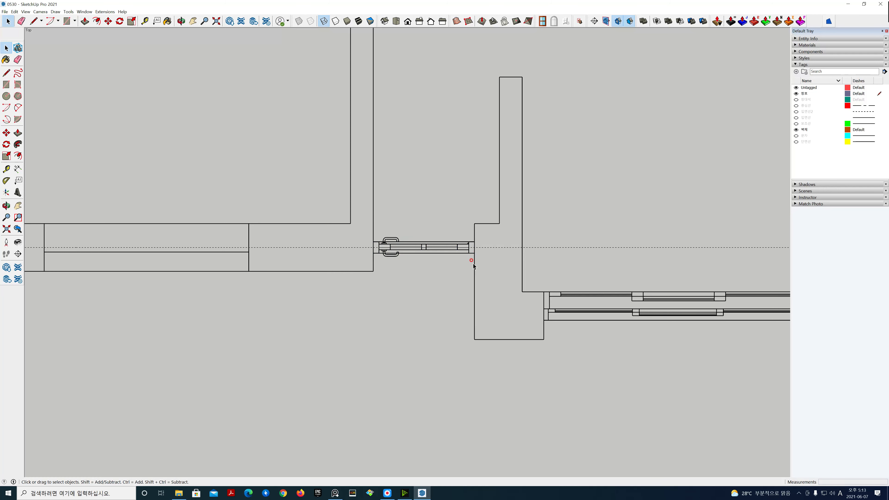
Return the model to an isometric view with perspective projection.
left_click(385, 22)
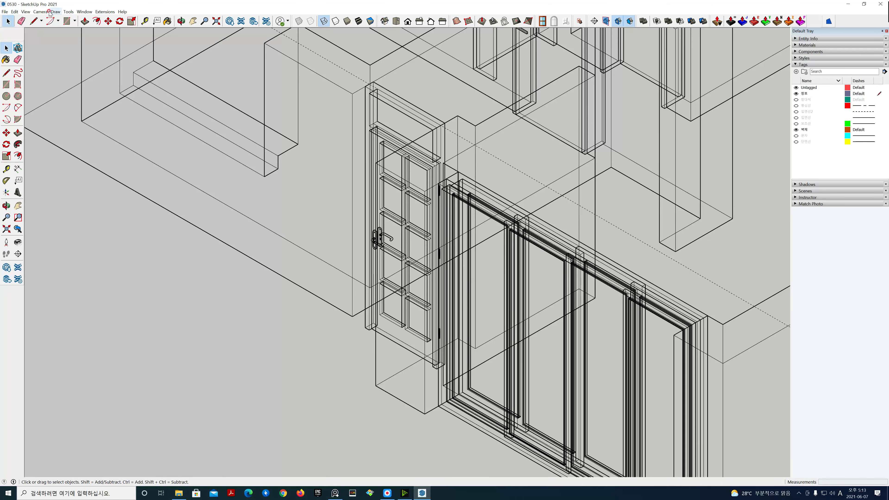
left_click(40, 12)
left_click(53, 49)
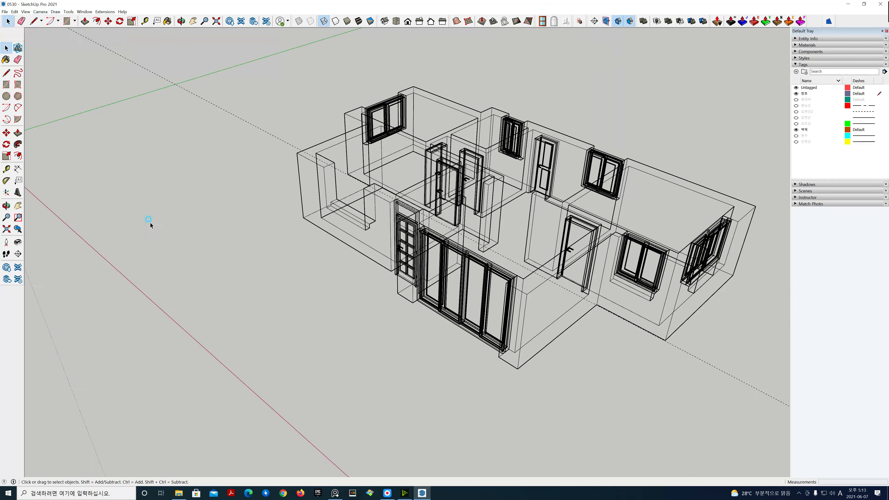
Erase the guide line running through the walls and restore the Shaded With Textures display.
middle_click_drag(149, 223, 500, 308)
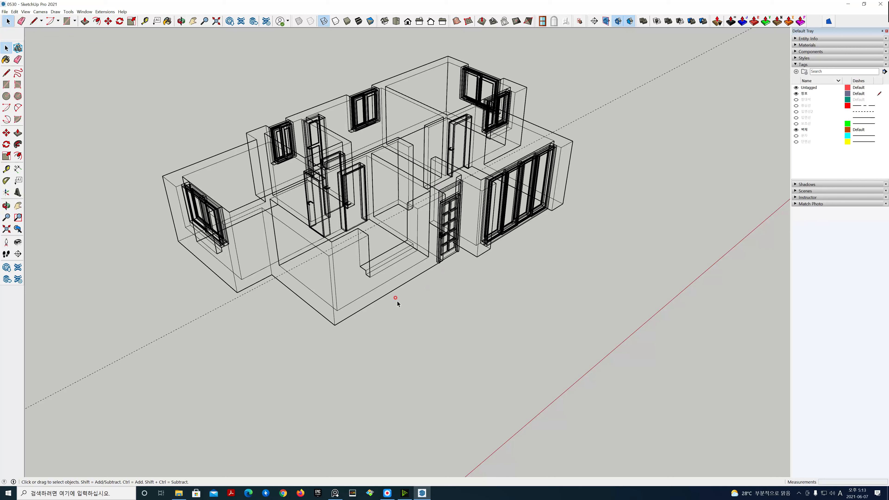
key("e")
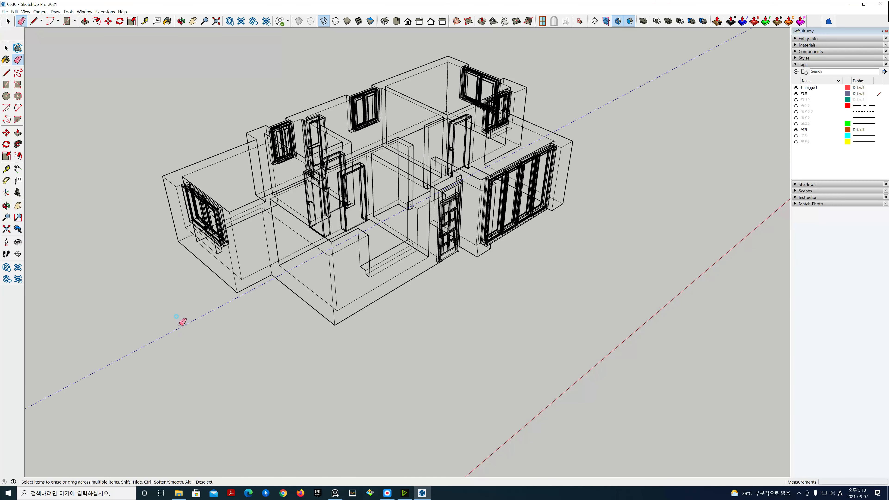
key("space")
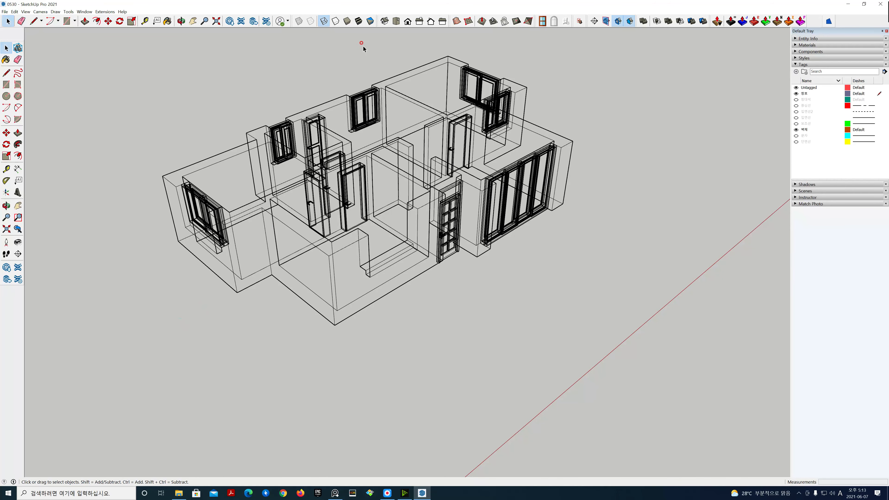
left_click(359, 21)
middle_click_drag(655, 238, 628, 272)
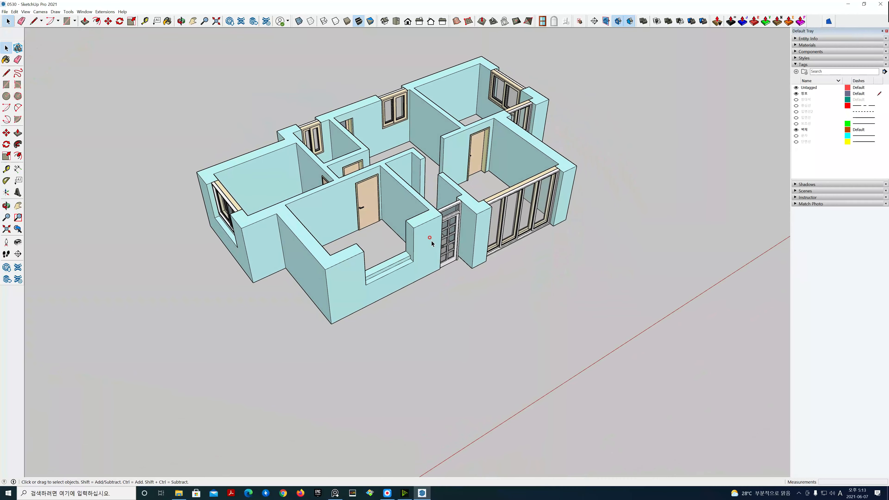
Display hidden objects to unhide the front bedroom's window group, and turn on the window sill tag.
scroll(432, 241, "up", 2)
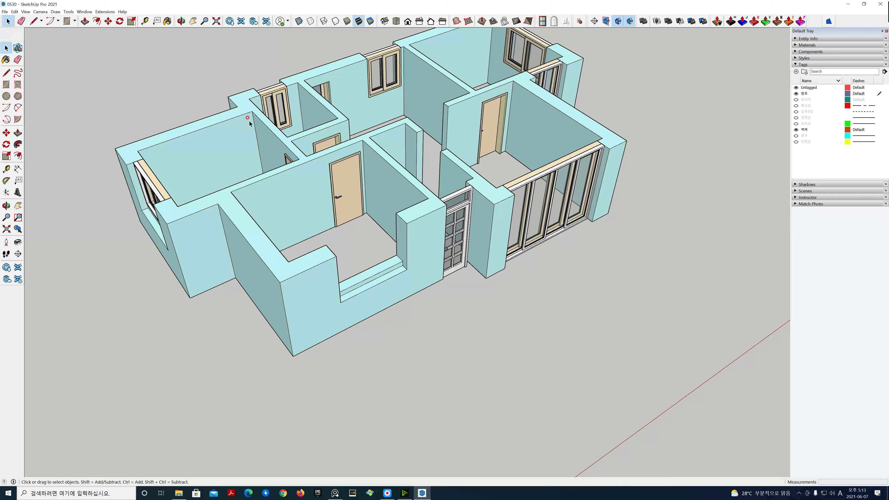
left_click(26, 11)
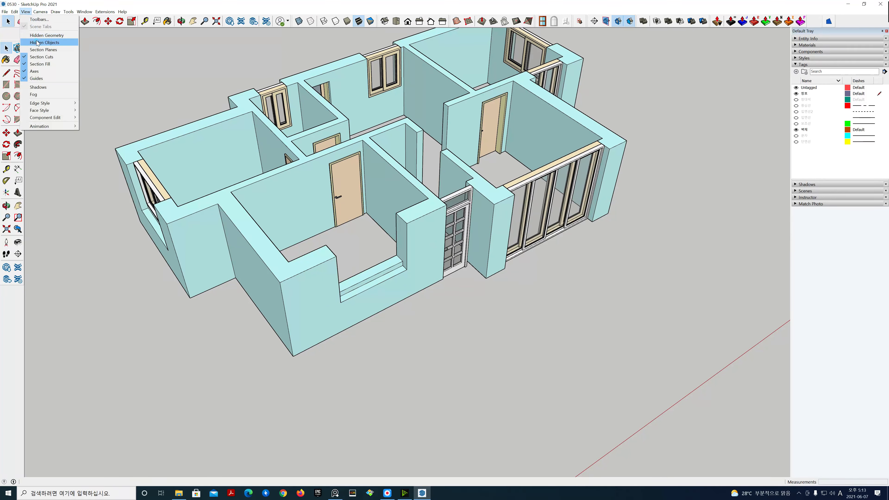
left_click(38, 42)
right_click(384, 227)
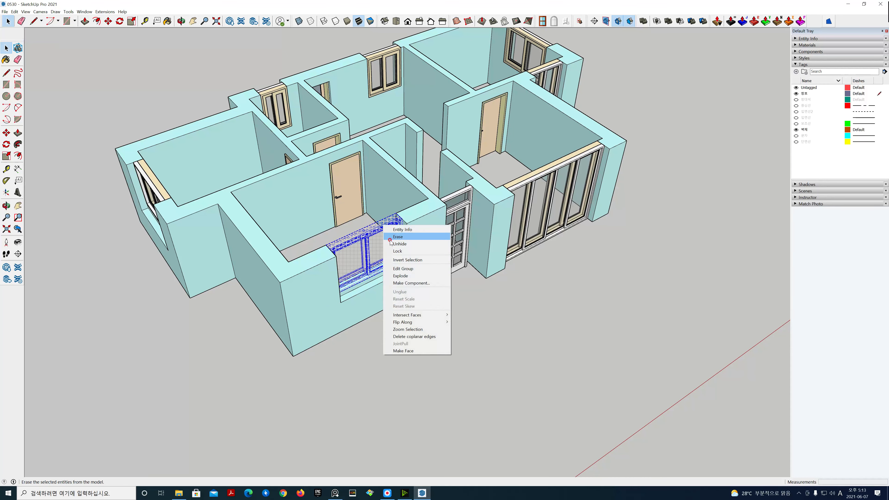
left_click(403, 244)
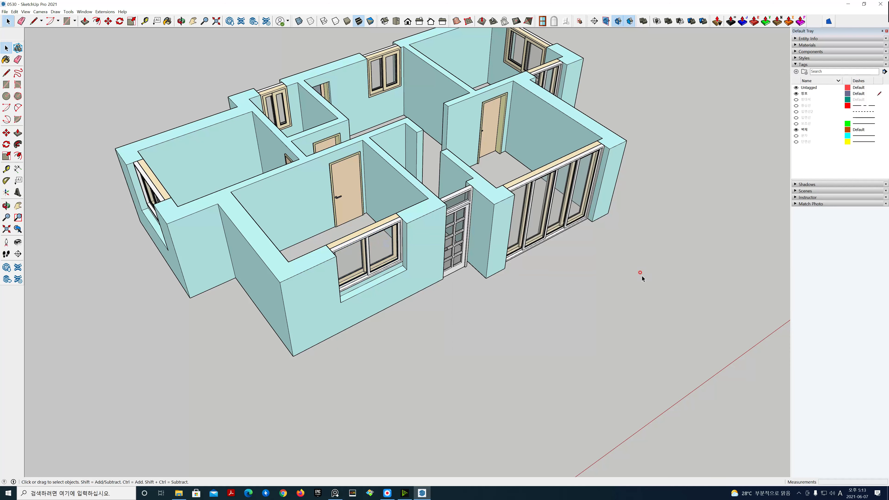
left_click(797, 101)
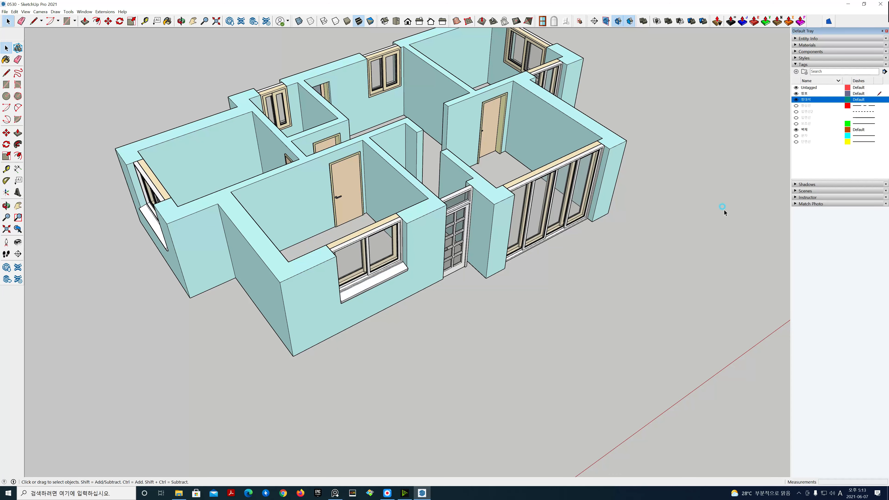
Examine the installed entrance door, windows and sills from the living-room side and from the front bedroom side.
middle_click_drag(723, 206, 347, 245)
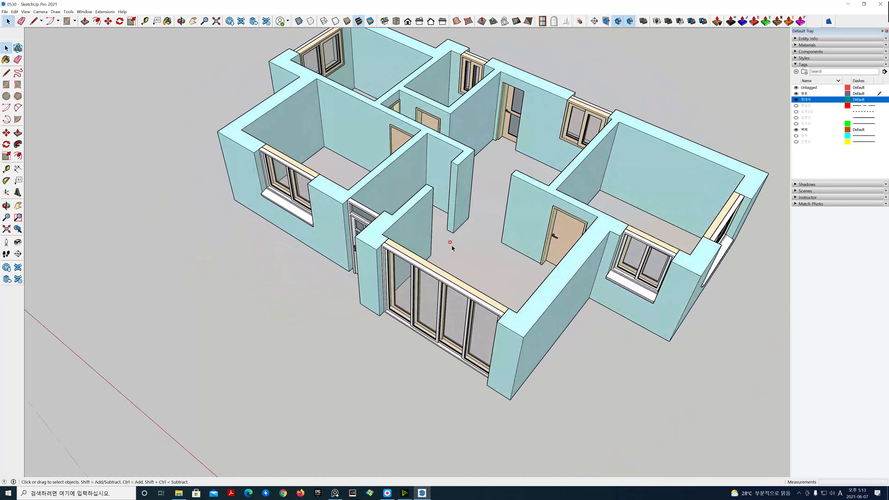
key("h")
left_click_drag(461, 224, 449, 256)
middle_click_drag(452, 285, 457, 263)
key("o")
left_click_drag(461, 268, 709, 264)
key("h")
left_click_drag(596, 266, 613, 289)
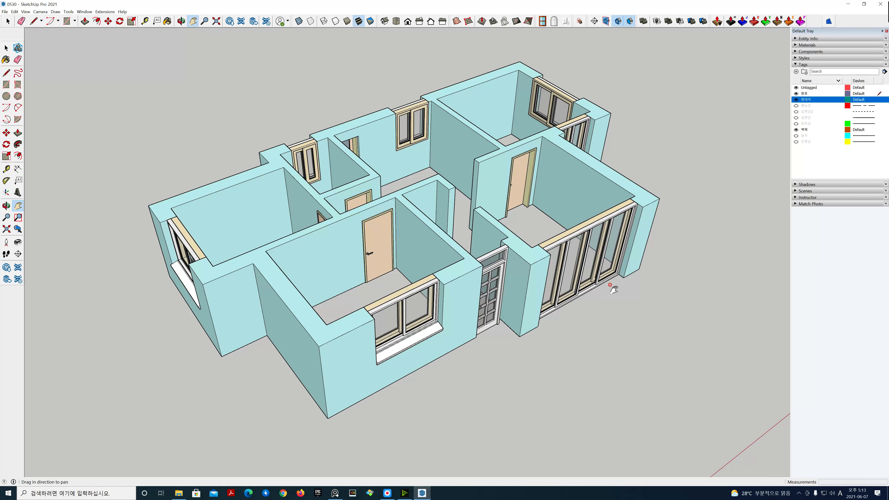
Switch to File Explorer and look at the extension files in the Material replacer folder inside 1회차 강의자료.
left_click_drag(607, 317, 492, 325)
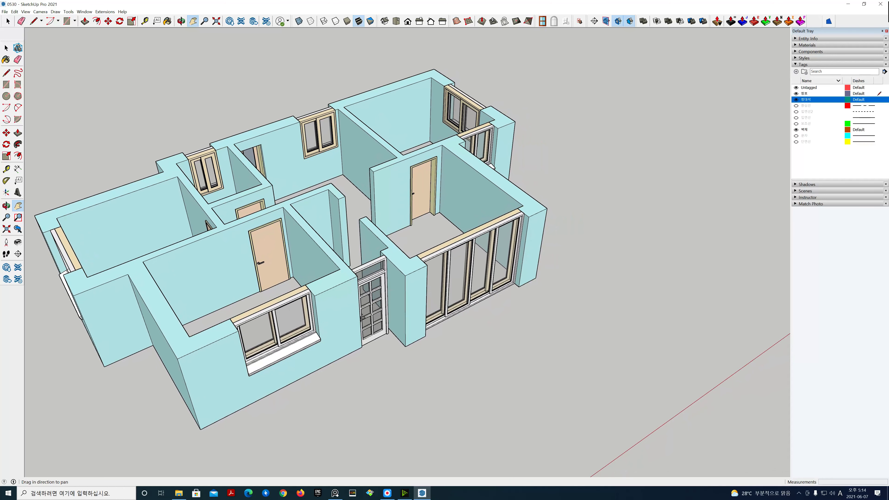
key("super+e")
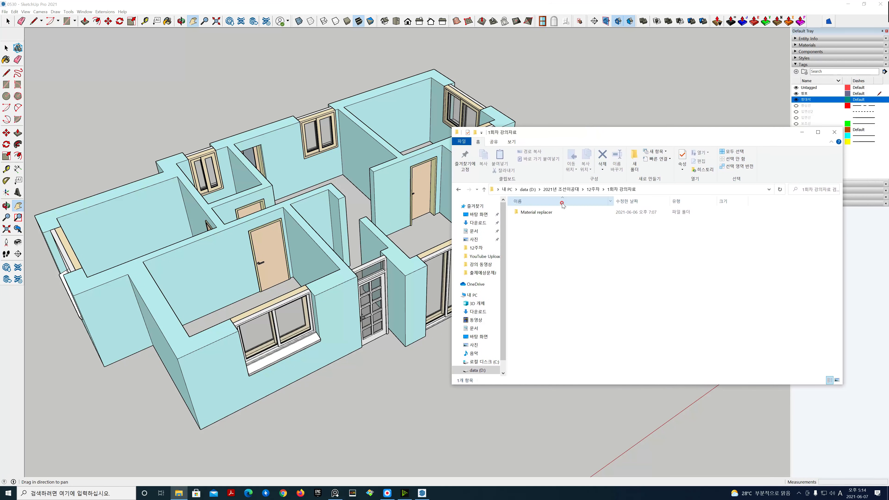
double_click(549, 213)
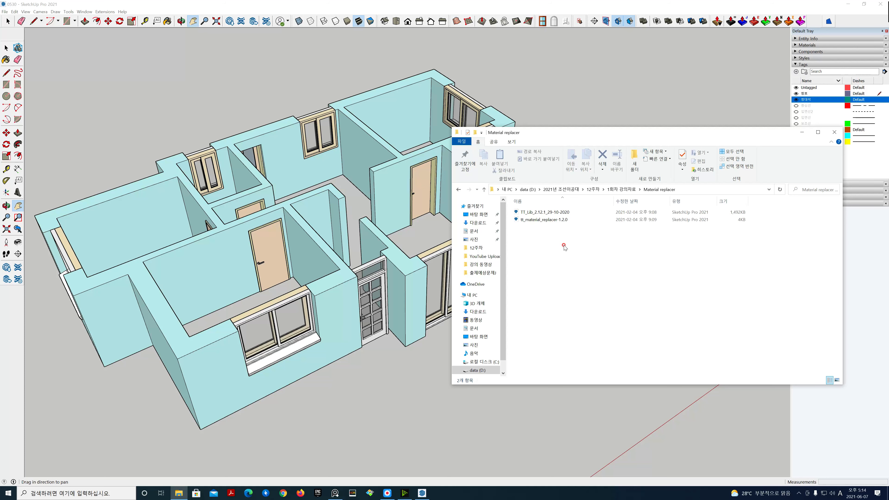
left_click_drag(604, 136, 644, 134)
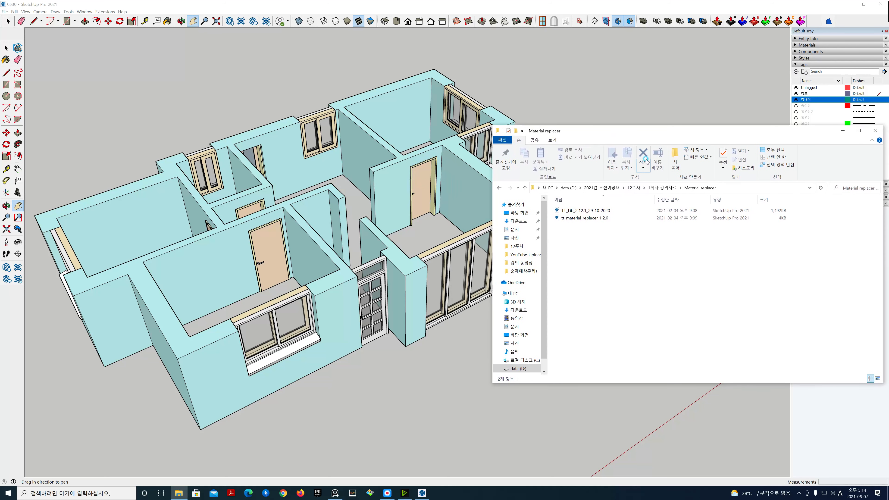
mouse_move(708, 135)
left_mouse_down()
mouse_move(662, 129)
mouse_move(888, 132)
left_mouse_up()
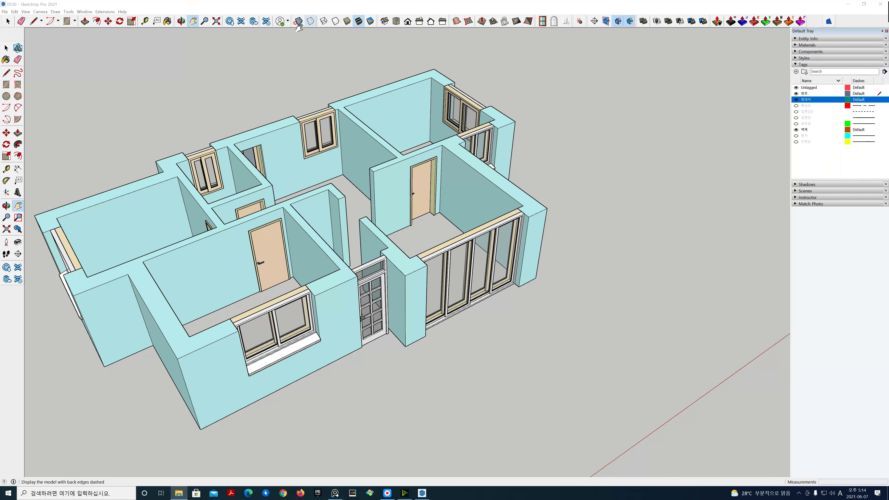
Back in SketchUp, browse for an extension to install in the Material replacer folder under 12주차, 1회차 강의자료, and close the Extension Manager without installing.
left_click(88, 13)
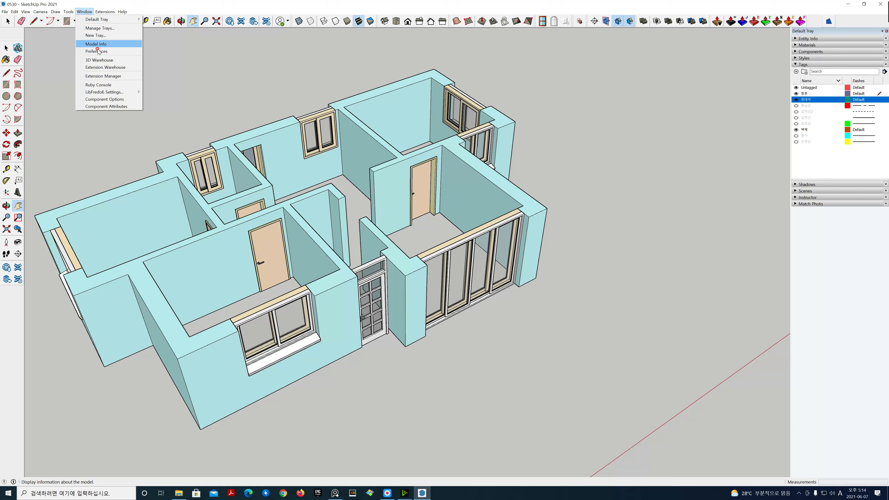
left_click(108, 79)
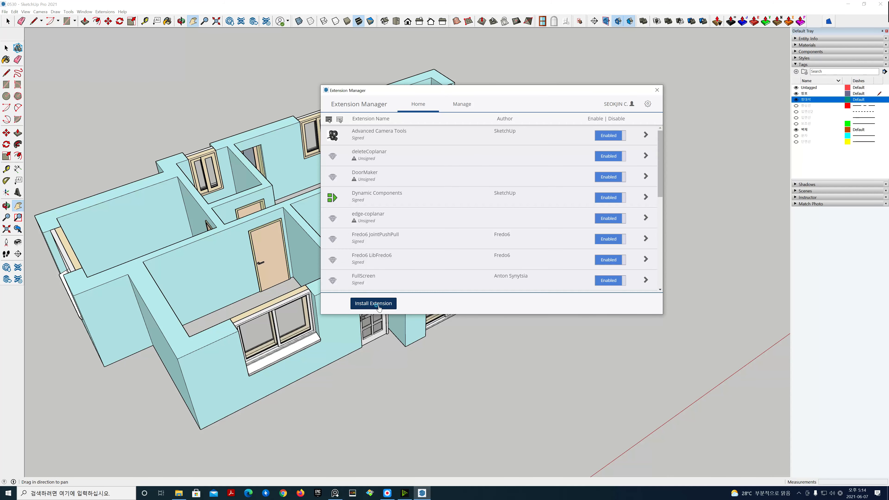
left_click(378, 304)
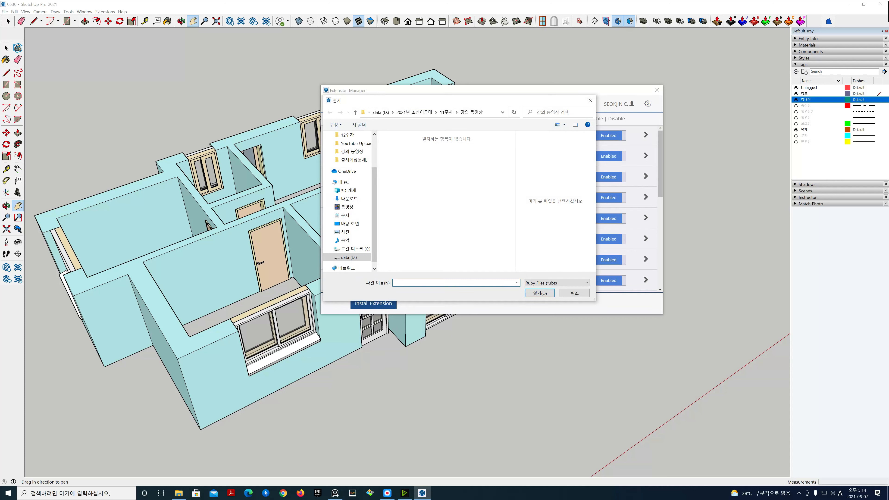
left_click(356, 112)
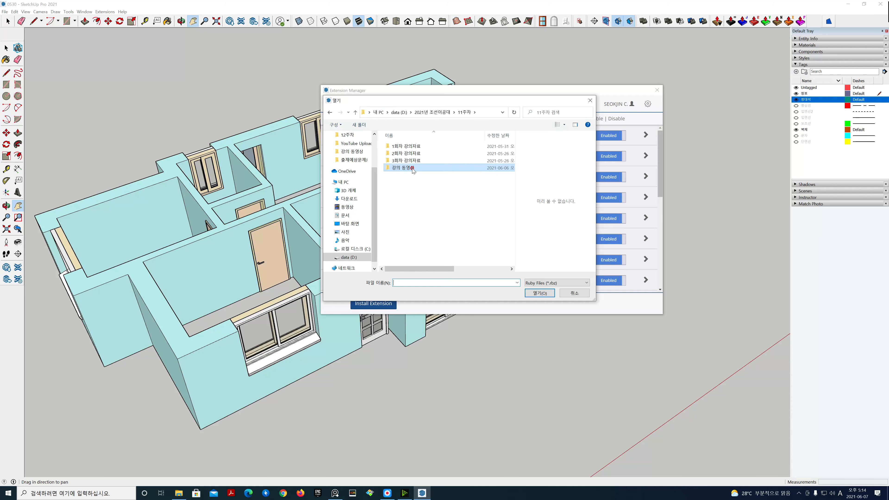
left_click(354, 112)
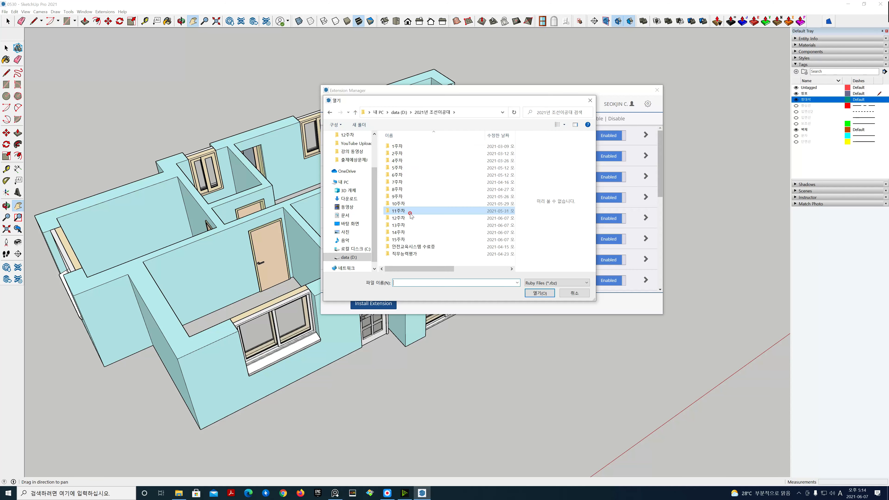
double_click(399, 218)
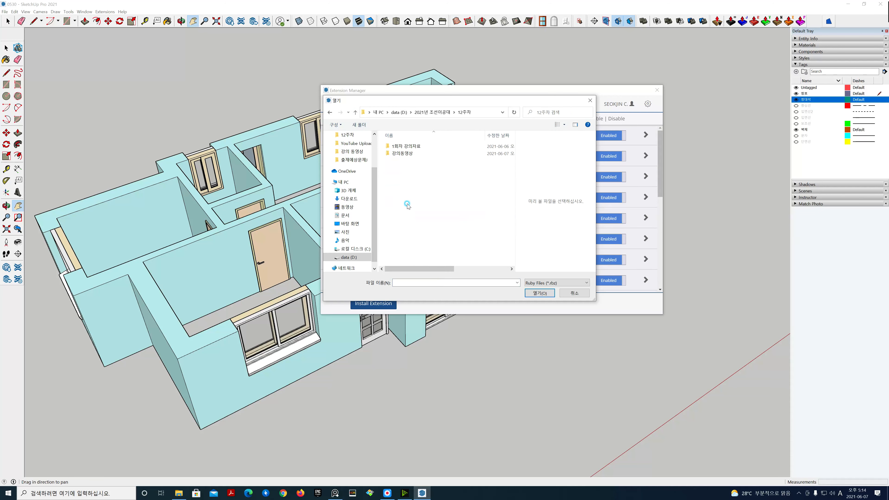
double_click(414, 147)
double_click(414, 147)
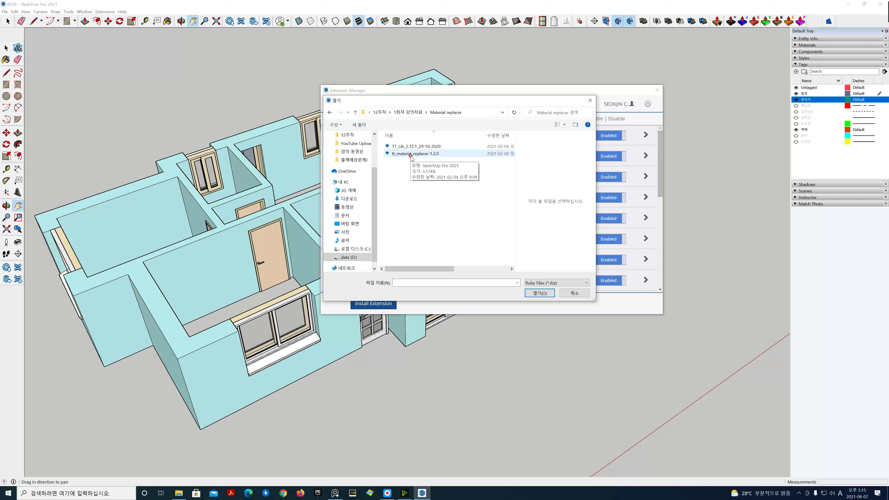
left_click(575, 293)
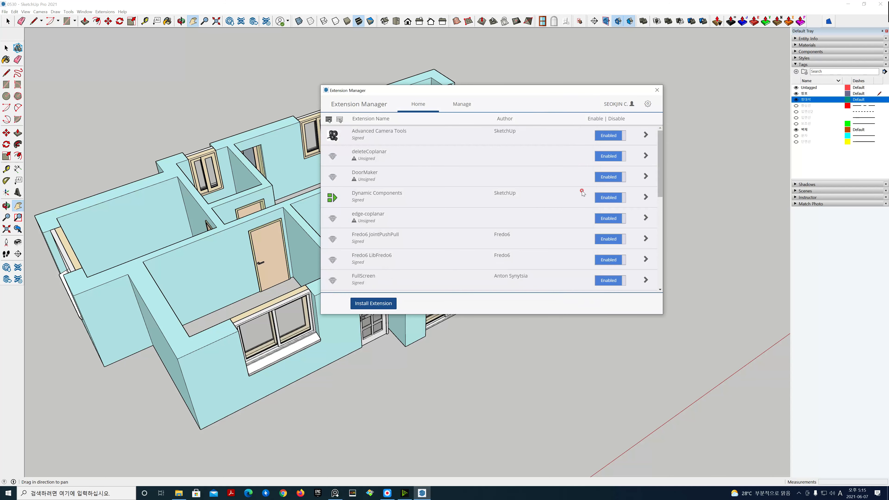
left_click(662, 90)
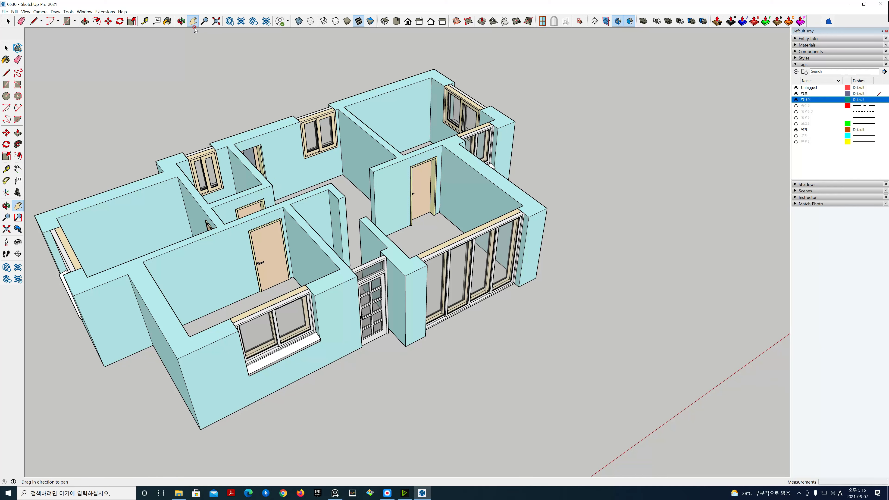
left_click(69, 12)
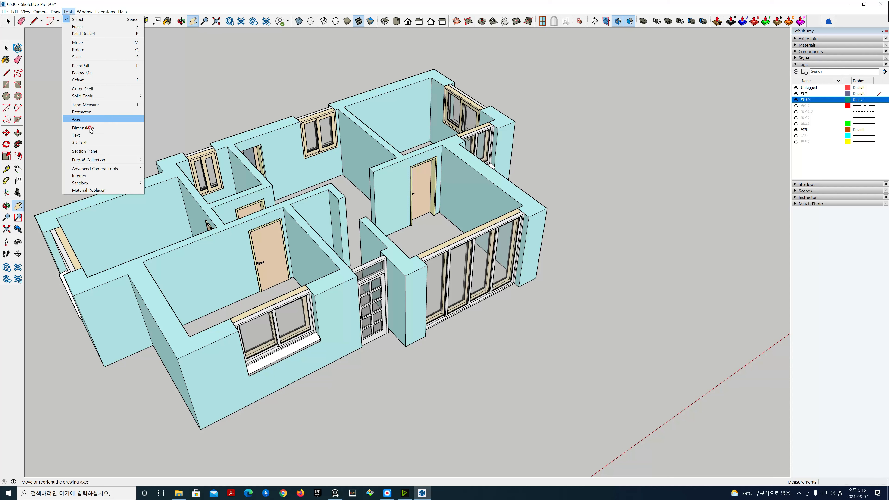
left_click(107, 192)
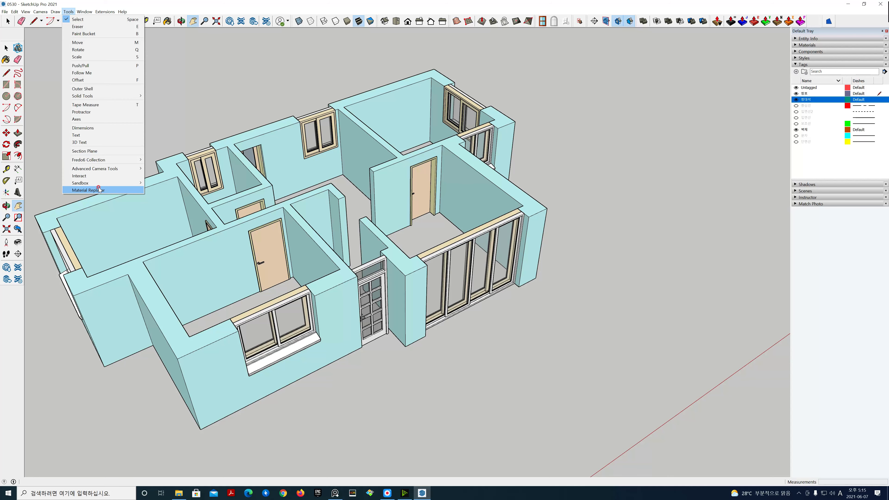
left_click(244, 116)
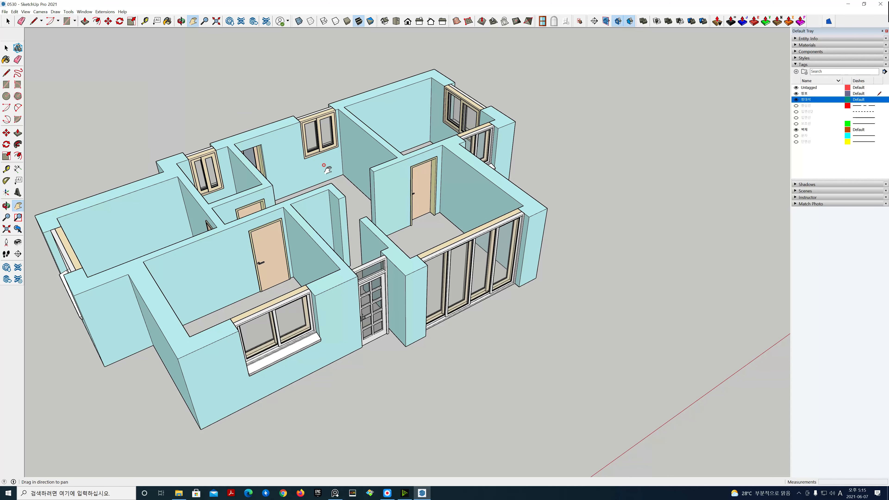
Hide the window sill and wall tags to isolate the doors and windows.
left_click_drag(327, 170, 434, 192)
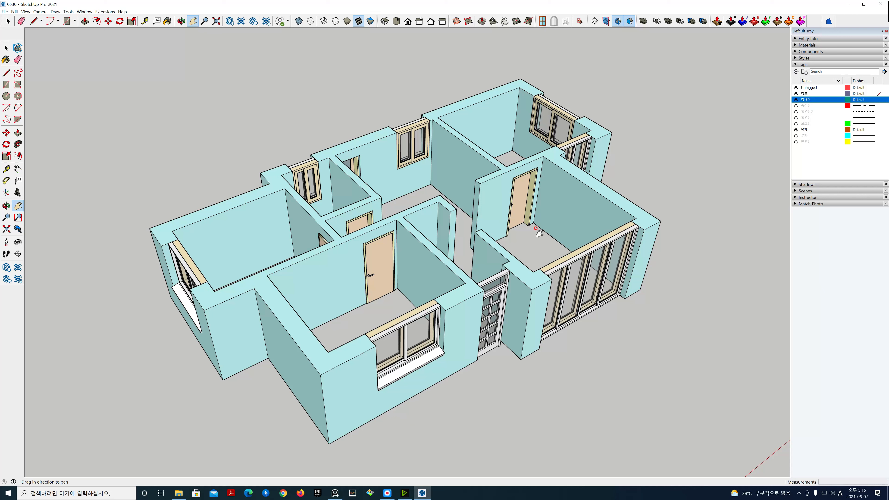
left_click(797, 100)
left_click(796, 130)
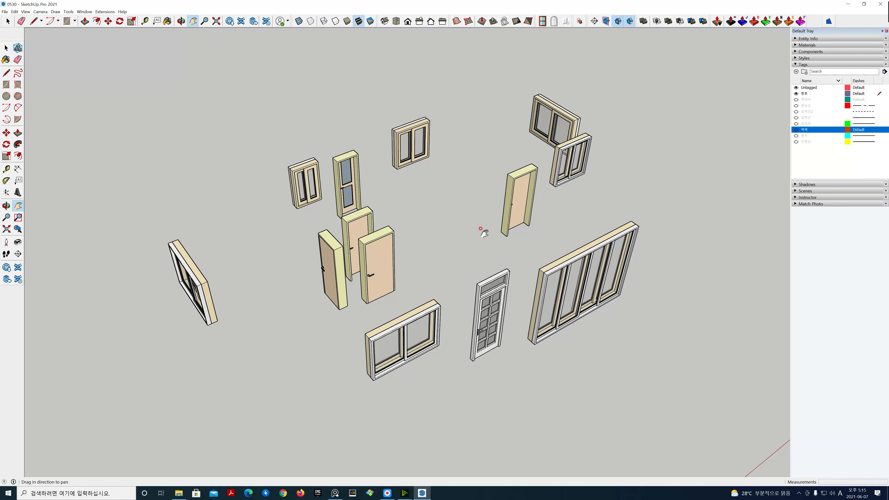
Use Material Replacer to replace the Door-Frame material with the Door-Leaf material, sampling both from the interior door beside the large living-room window.
scroll(528, 216, "up", 3)
left_click_drag(528, 216, 487, 211)
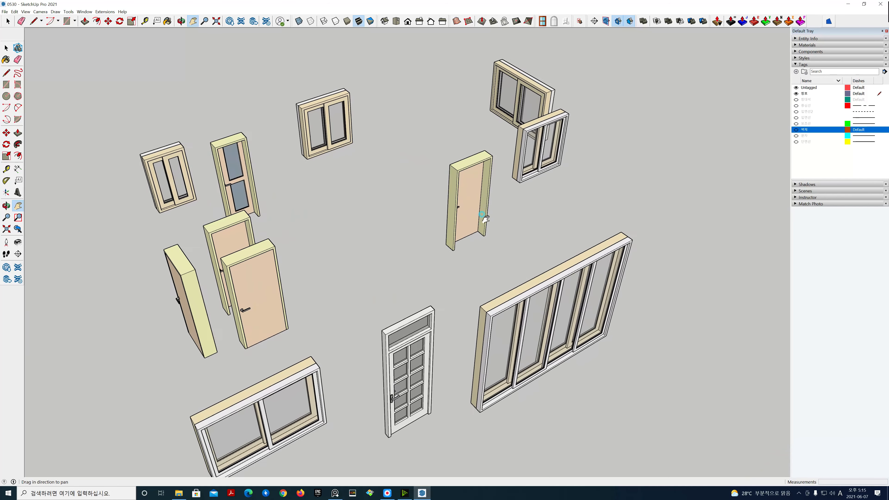
scroll(485, 205, "up", 5)
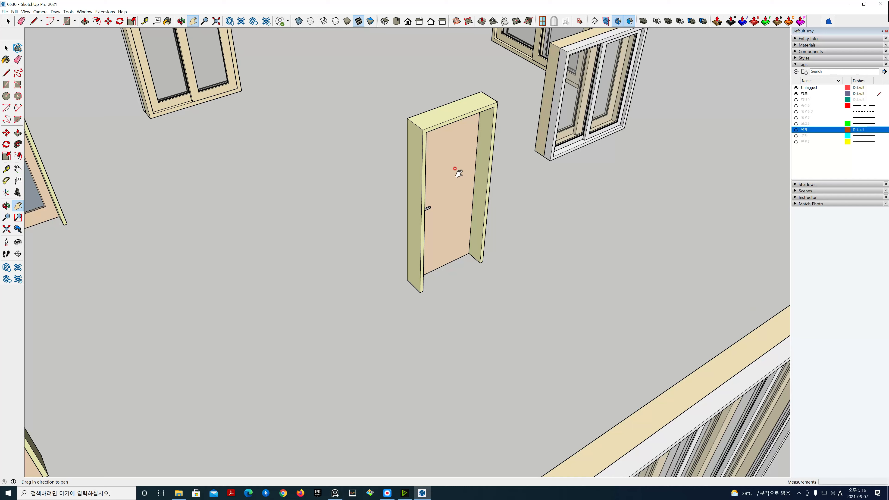
scroll(459, 174, "down", 4)
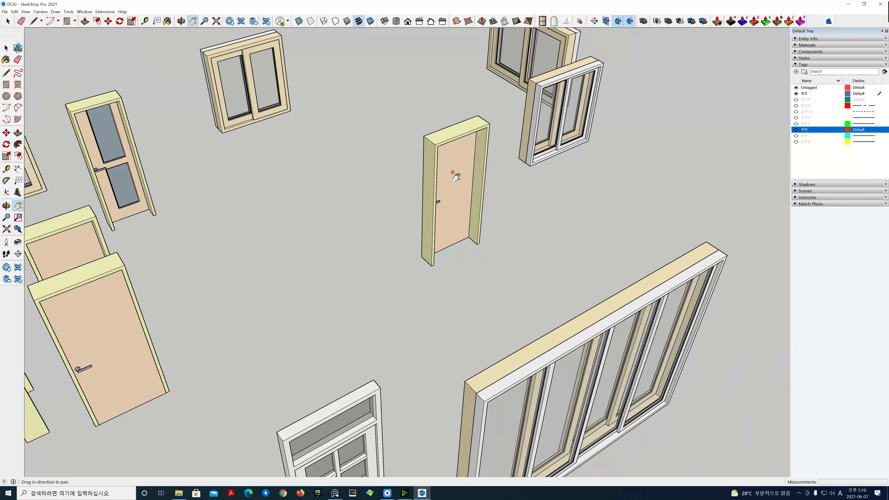
scroll(459, 176, "down", 3)
left_click(510, 188)
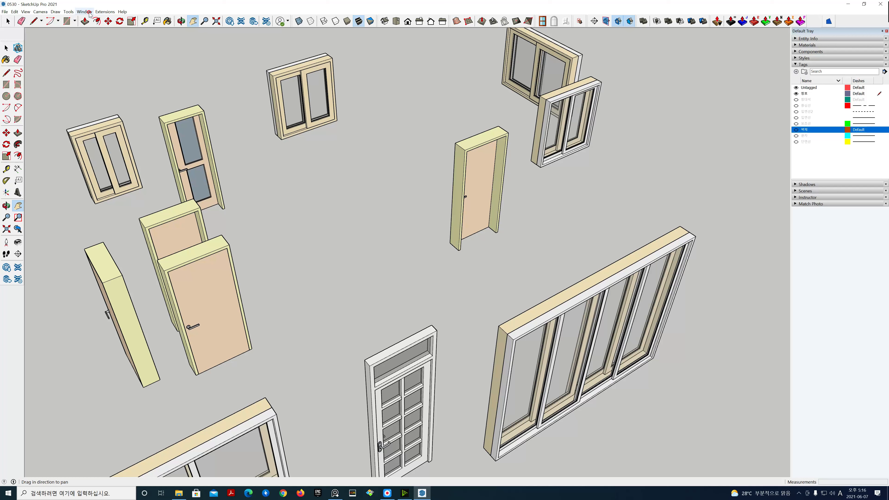
left_click(69, 12)
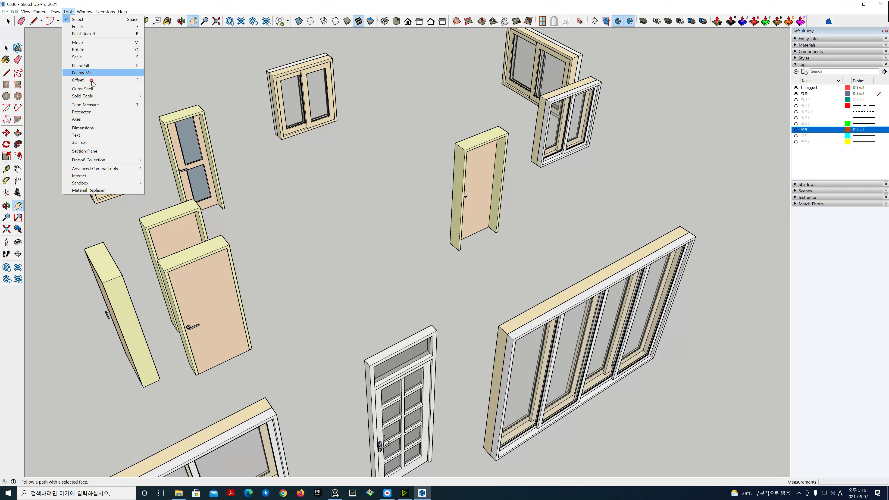
left_click(102, 191)
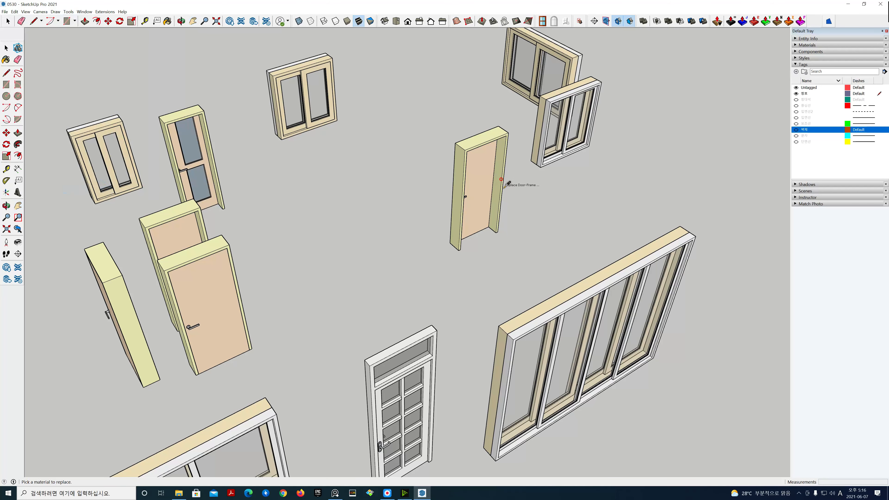
scroll(513, 182, "up", 2)
scroll(515, 180, "up", 1)
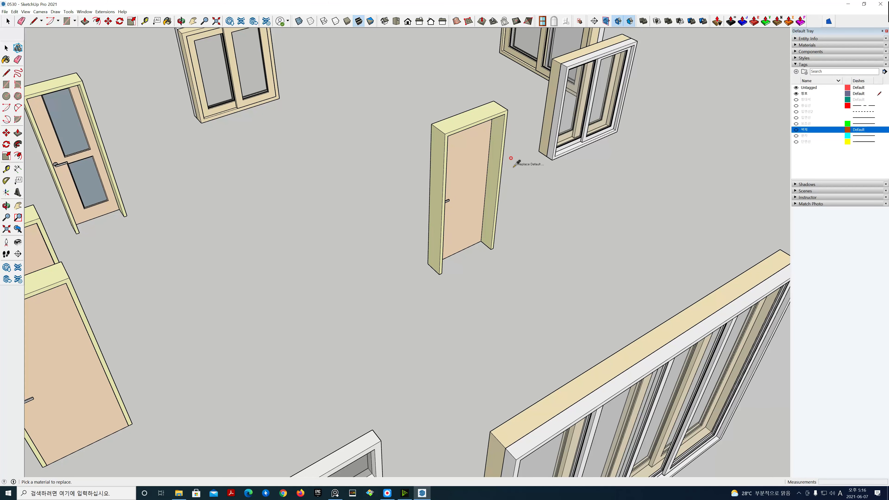
left_click(499, 125)
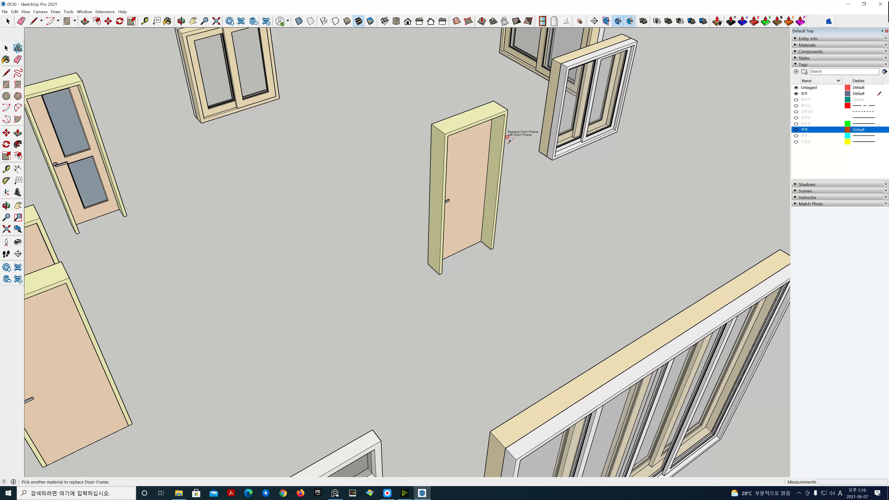
left_click(474, 140)
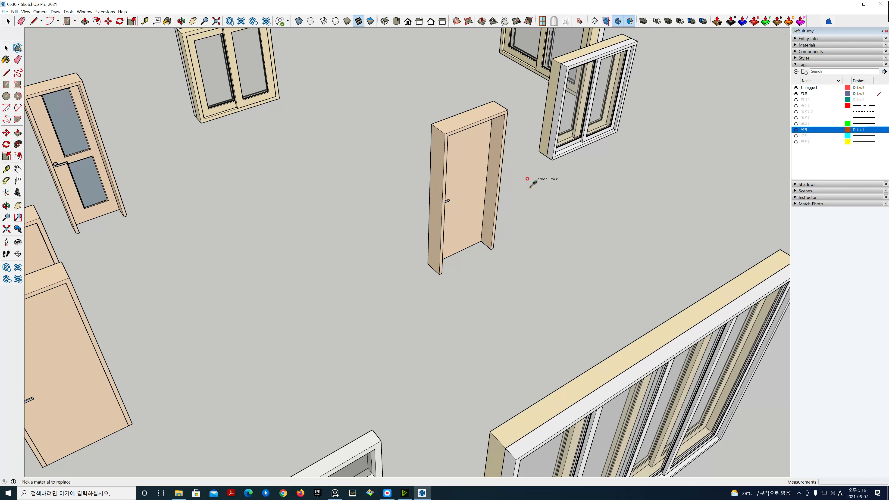
Replace the Door-Leaf material on the interior doors with the beige material sampled from a window frame.
scroll(527, 190, "down", 5)
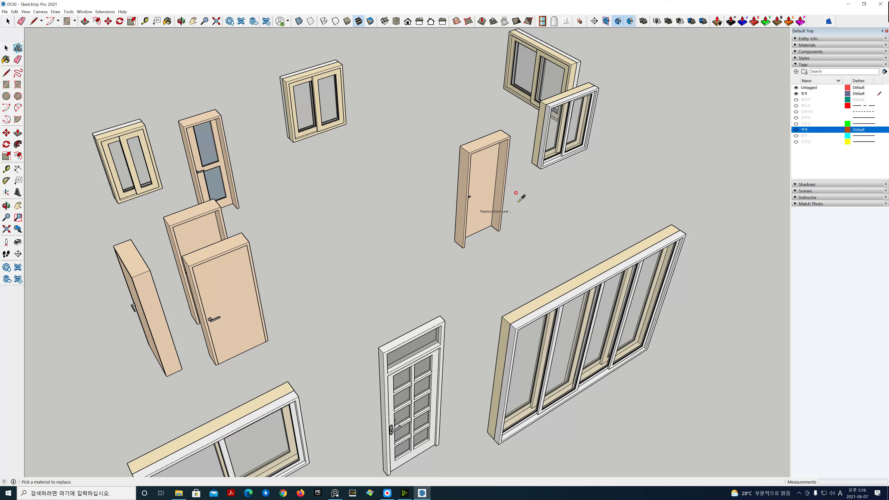
left_click(499, 135)
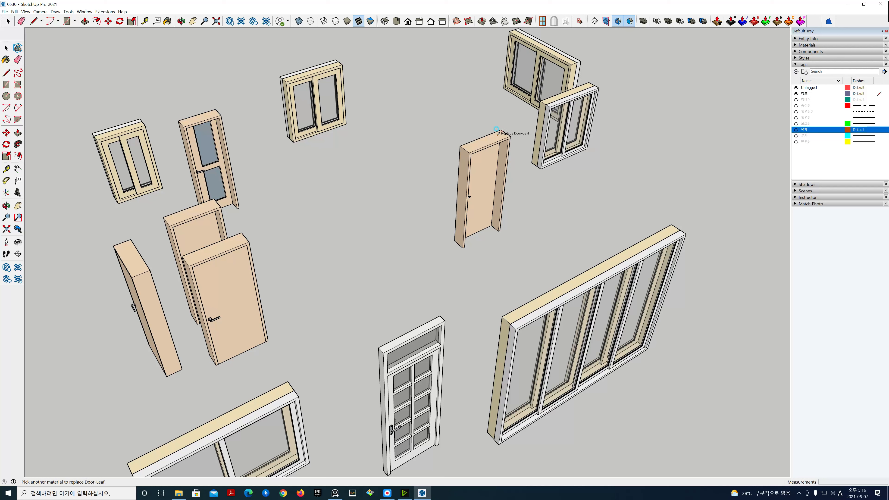
left_click(551, 98)
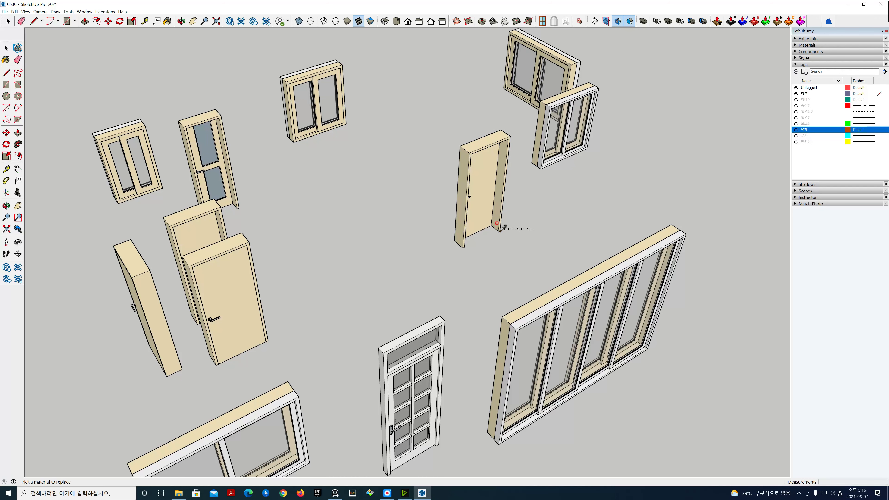
Turn the window sill and wall tags back on and view the recoloured doors within the whole house.
scroll(505, 225, "down", 2)
middle_click_drag(433, 230, 344, 255)
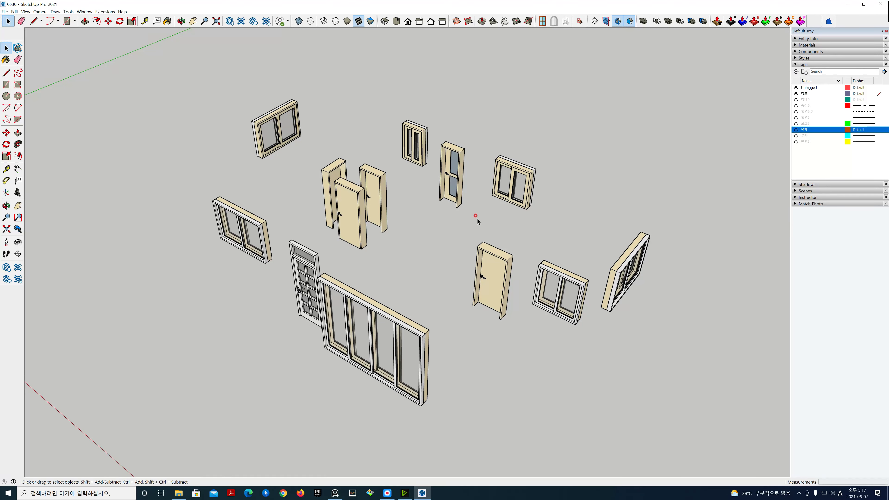
left_click(796, 100)
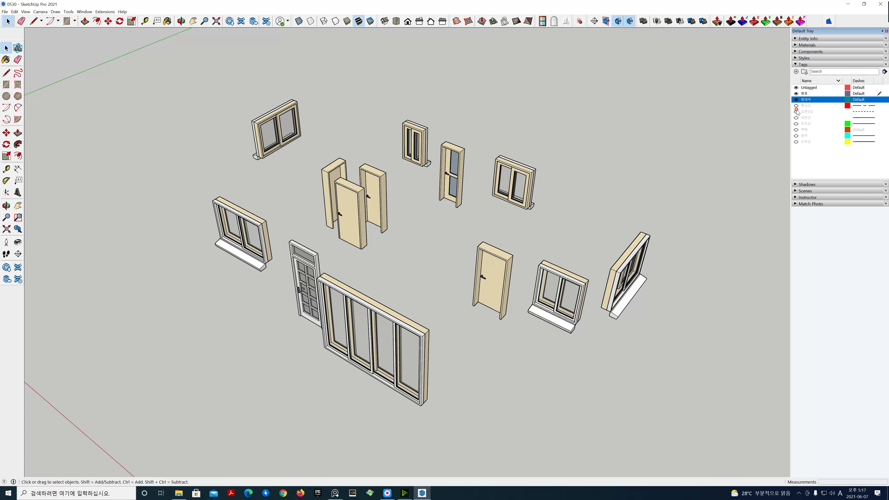
left_click(796, 130)
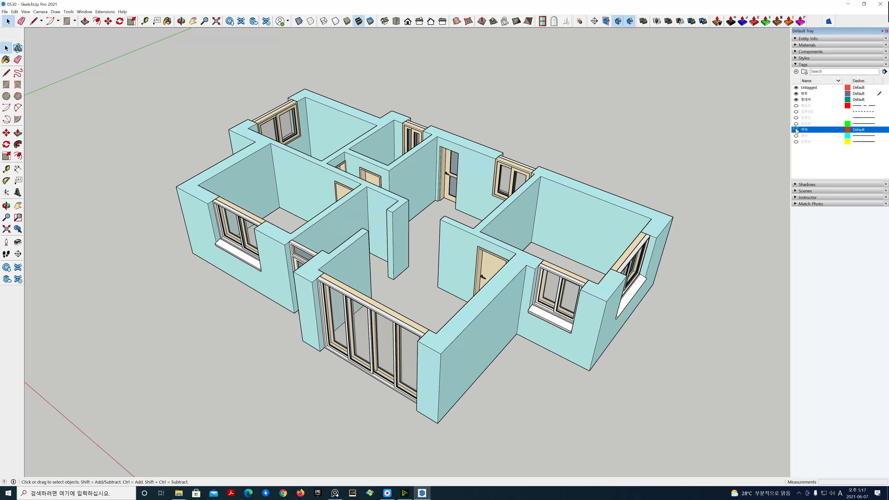
middle_click_drag(176, 296, 551, 279)
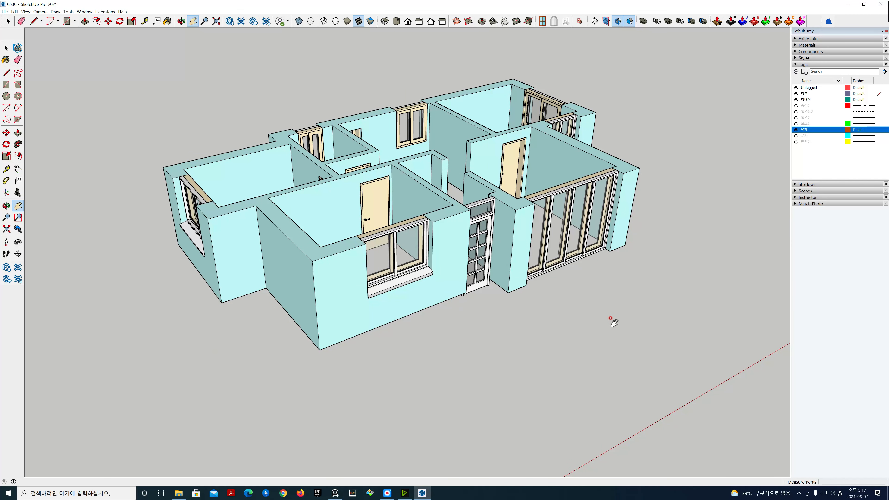
Add a new tag named 기초 및 바닥 and make it the current tag.
middle_click_drag(615, 315, 296, 361)
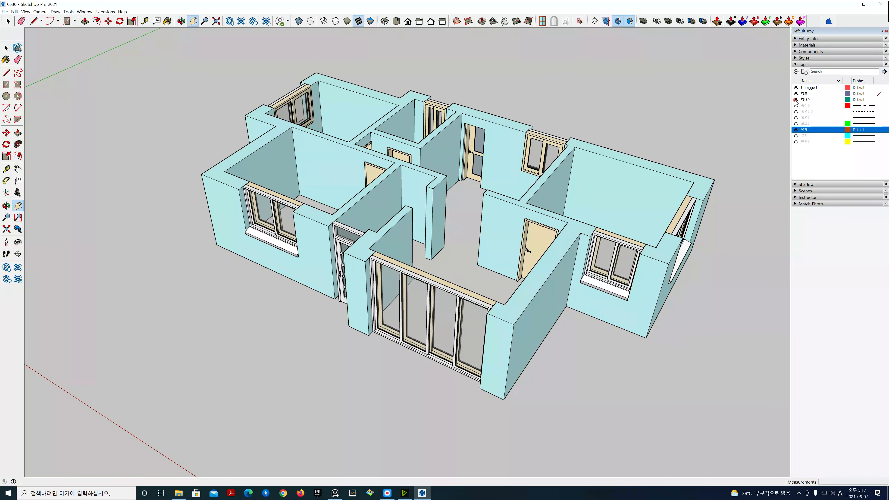
left_click(796, 72)
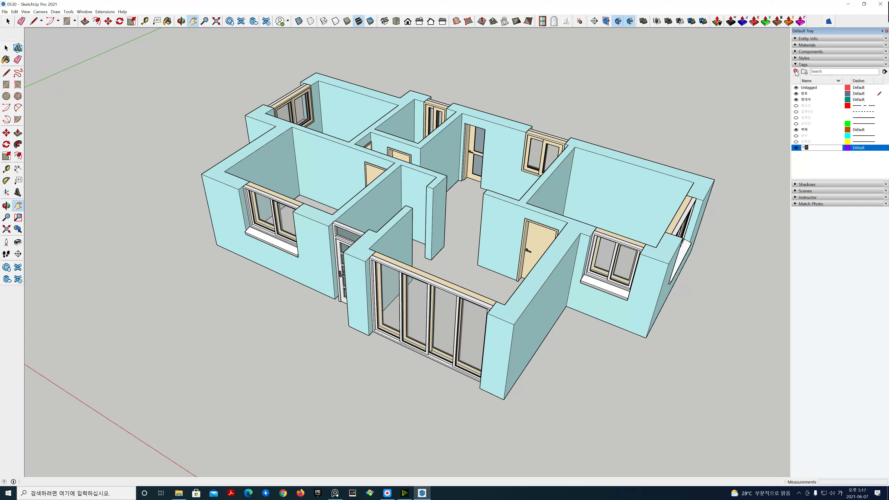
type("기초 및 ㅂ")
key("Return")
Hide the door/window and window sill tags and show the remaining walls from the top in parallel projection.
left_click(796, 93)
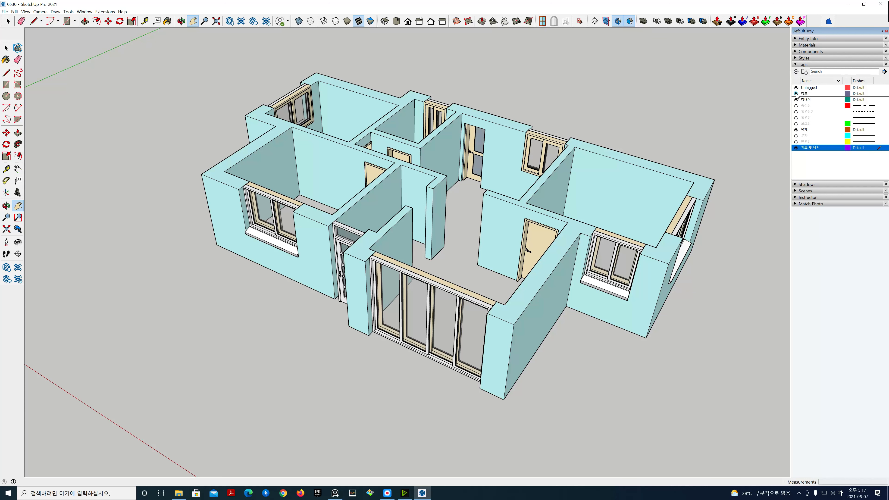
left_click(797, 100)
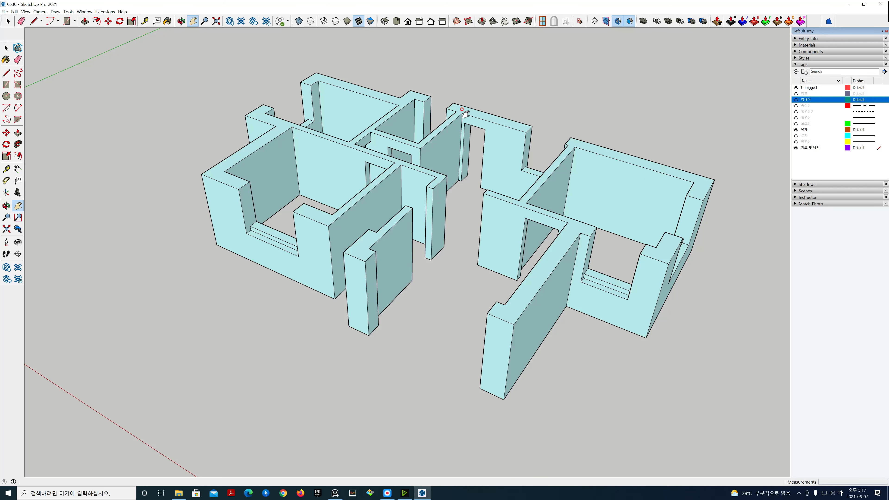
left_click(384, 22)
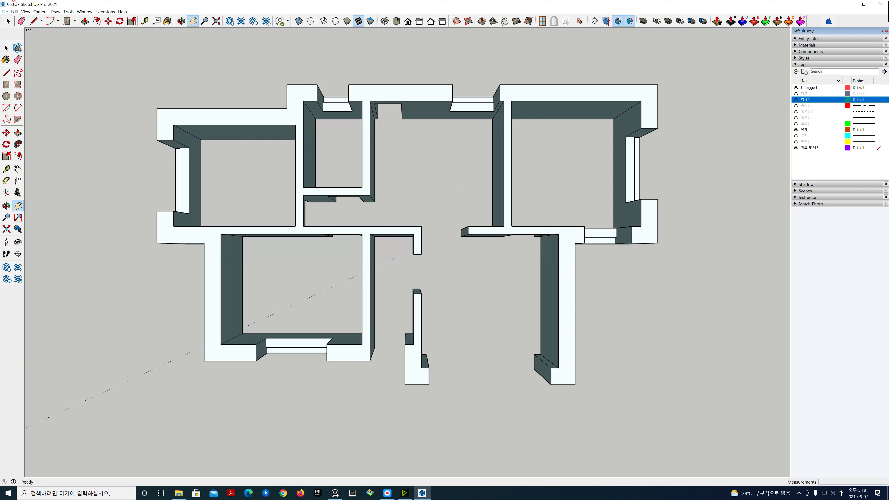
left_click(40, 11)
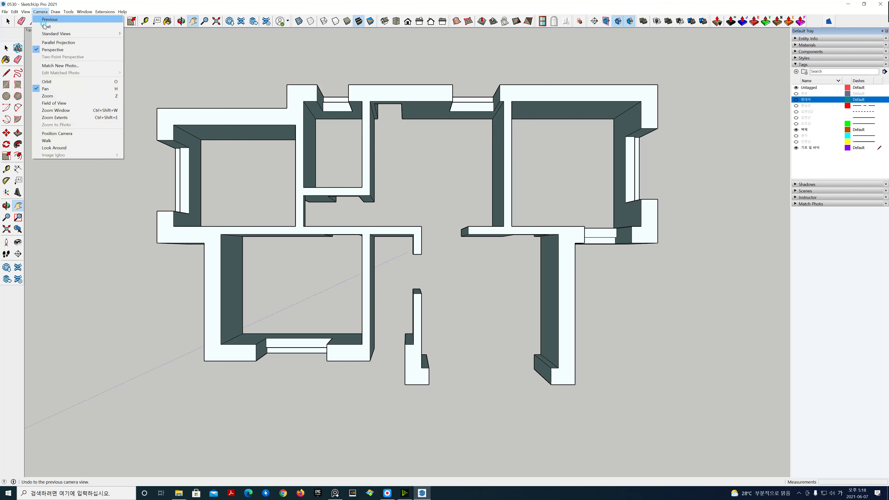
left_click(57, 43)
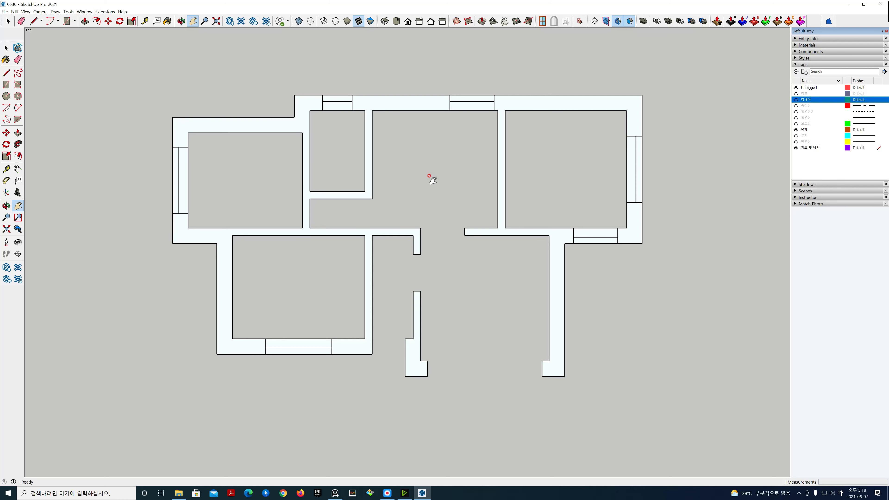
left_click_drag(435, 181, 442, 182)
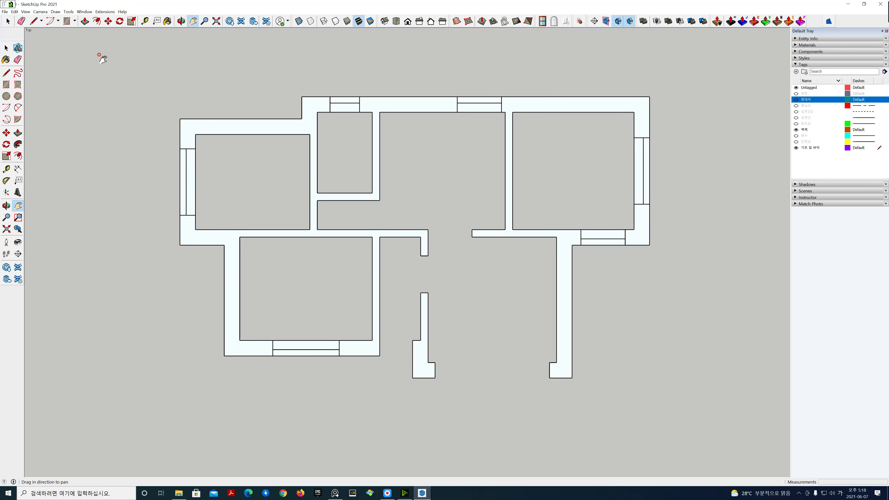
Trace the house's outer wall outline with the Line tool, bridging the entrance and living-room openings, to close a floor face.
key("l")
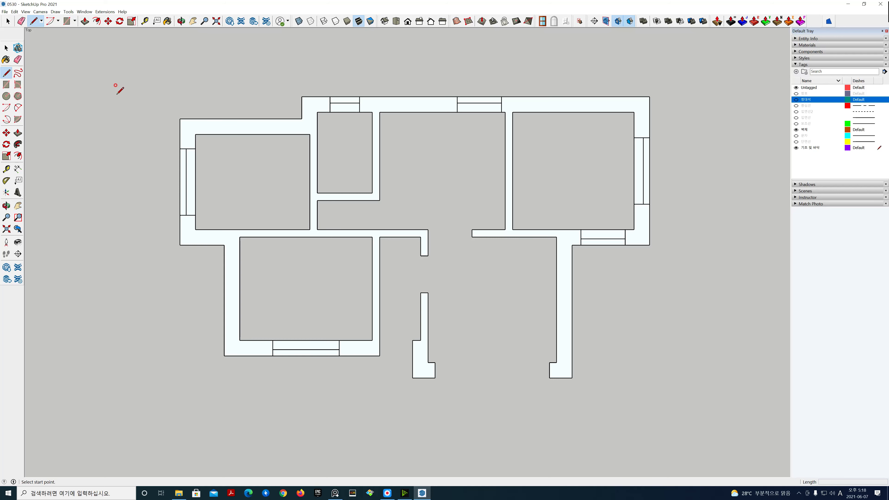
left_click(180, 119)
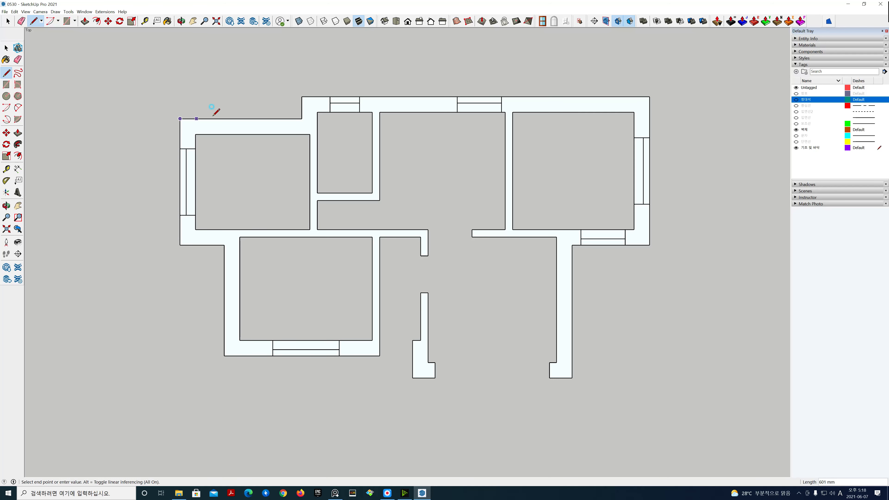
left_click(302, 119)
left_click(302, 96)
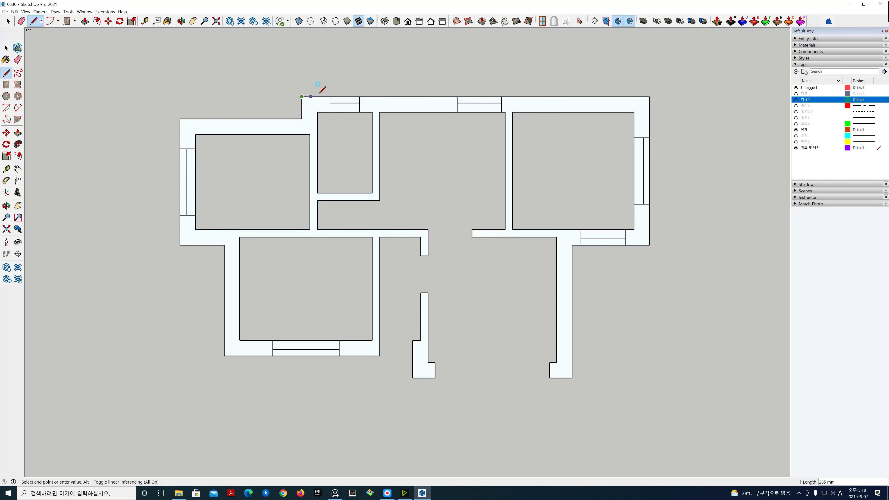
left_click(650, 97)
left_click(650, 245)
left_click(572, 245)
left_click(572, 378)
left_click(413, 378)
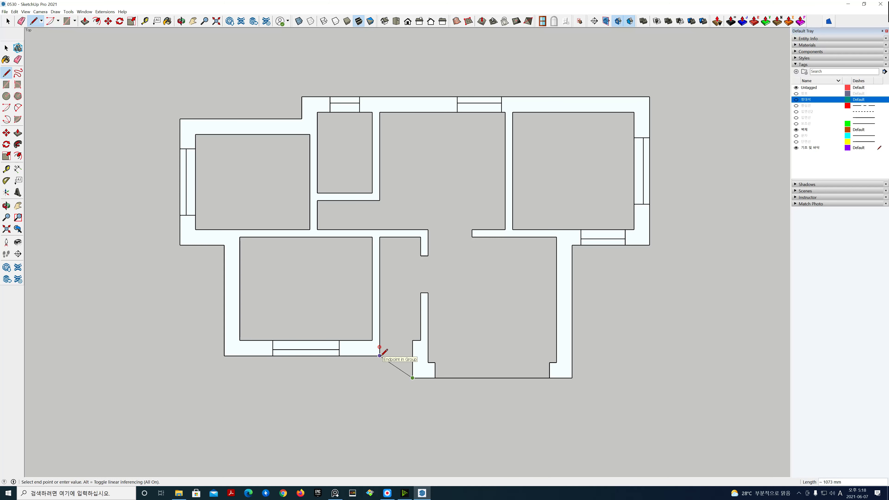
left_click(413, 356)
left_click(224, 356)
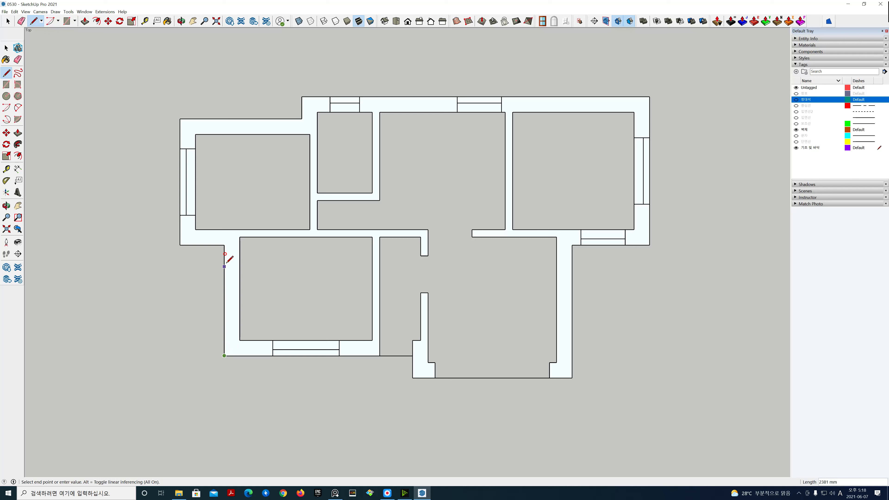
left_click(225, 245)
left_click(180, 245)
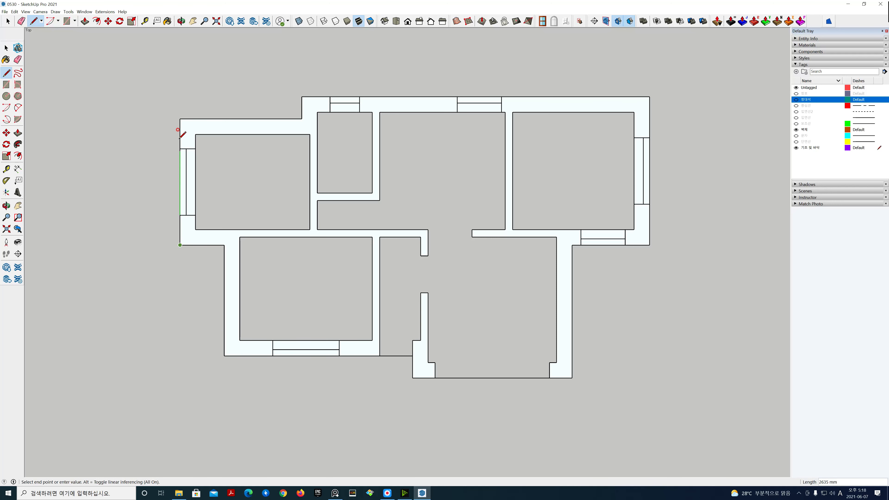
left_click(180, 119)
key("space")
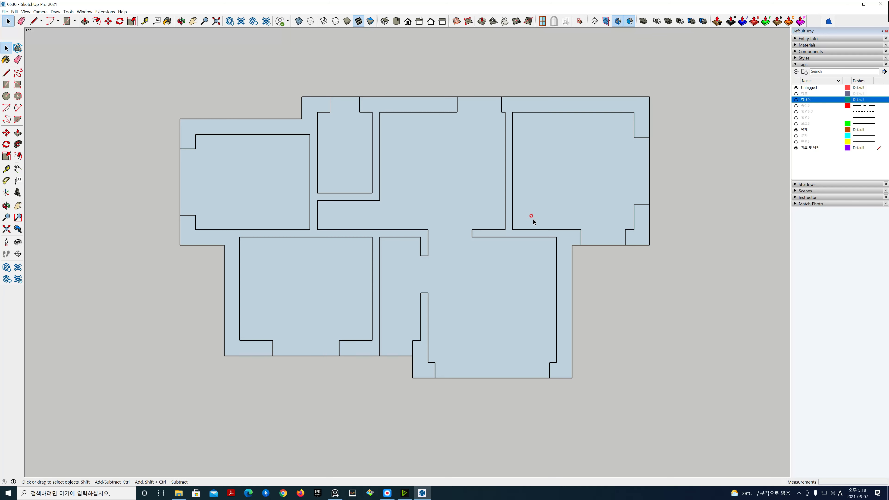
Reverse the traced floor face so its front side points upward.
left_click(445, 151)
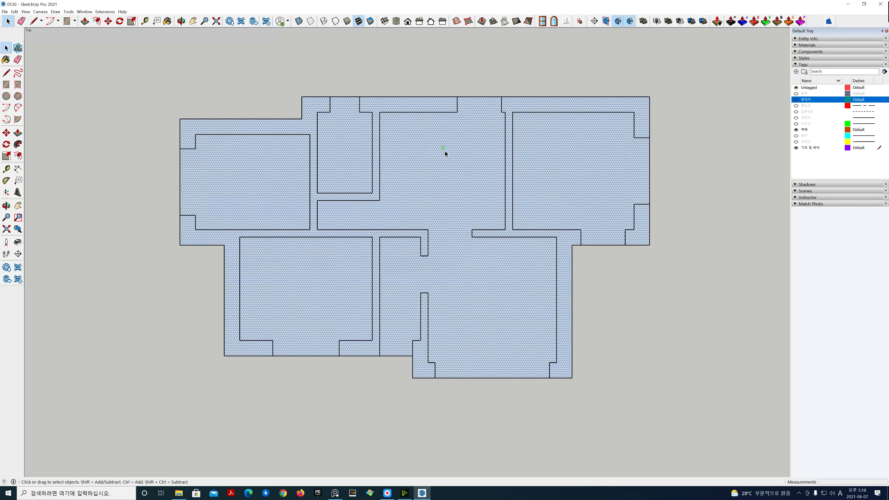
right_click(445, 151)
left_click(468, 211)
left_click(627, 300)
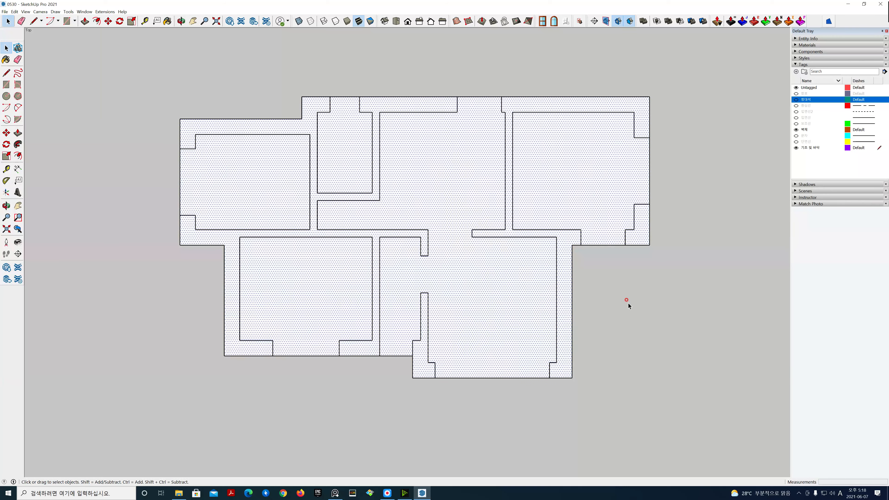
left_click(636, 309)
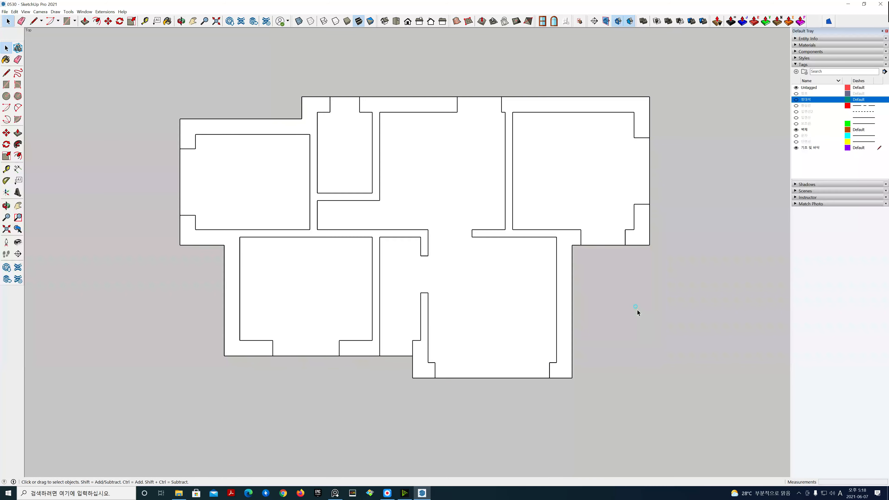
Switch to an isometric view and restore perspective projection to see the floor face on the walls.
left_click(386, 22)
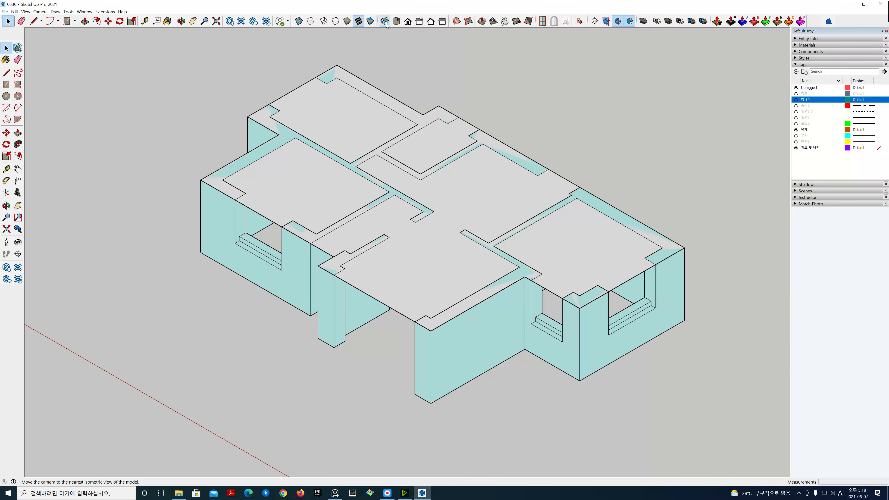
left_click(41, 12)
left_click(49, 50)
middle_click_drag(493, 433, 526, 390)
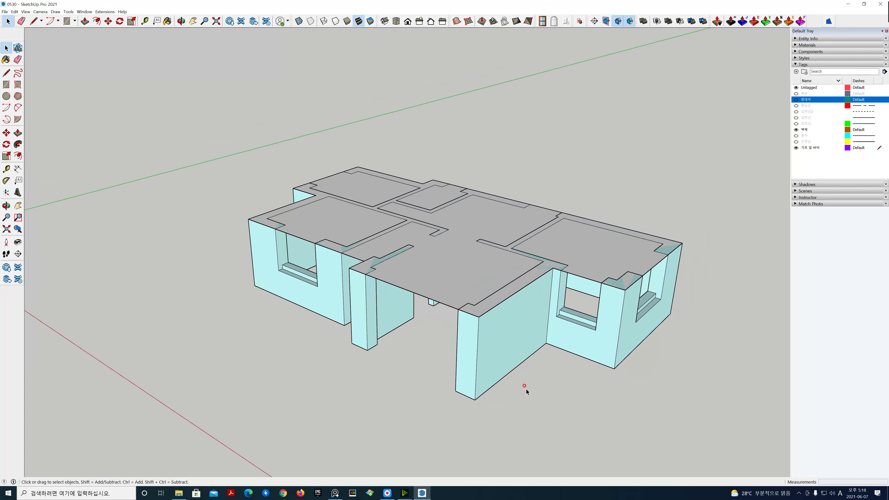
Move the floor face with its edges 2400 mm straight down from the wall top to the base corner.
double_click(459, 270)
key("m")
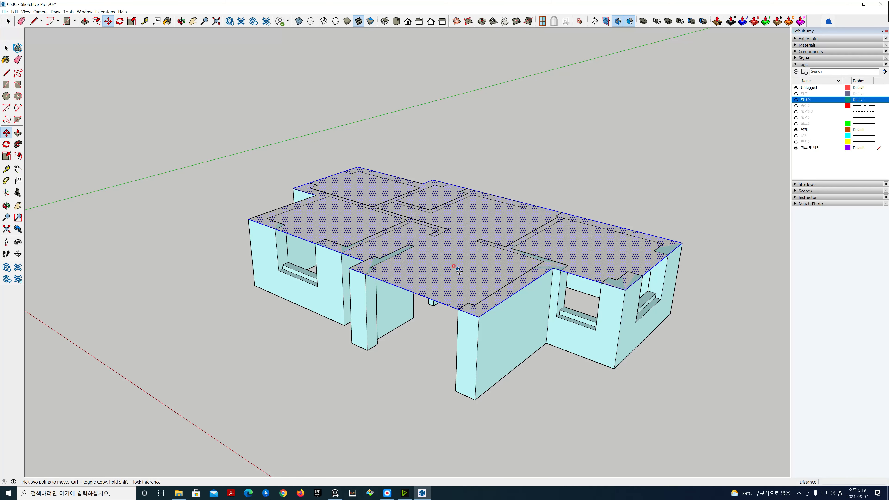
left_click(479, 317)
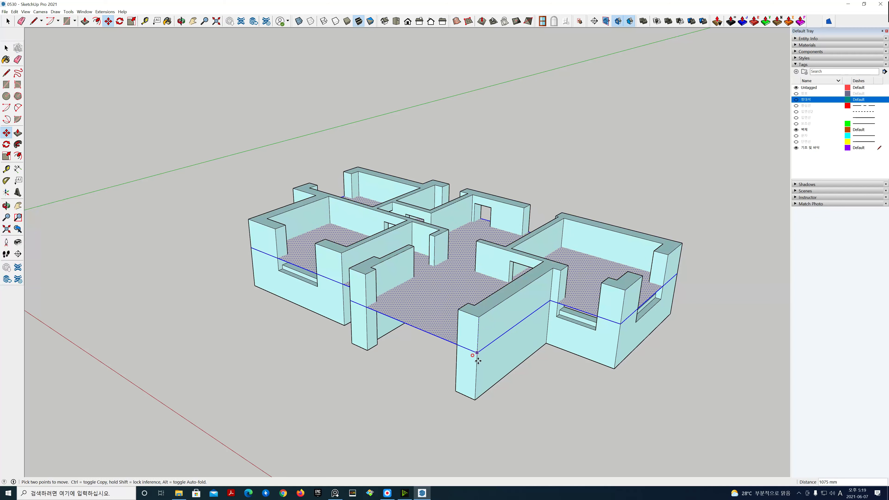
left_click(475, 400)
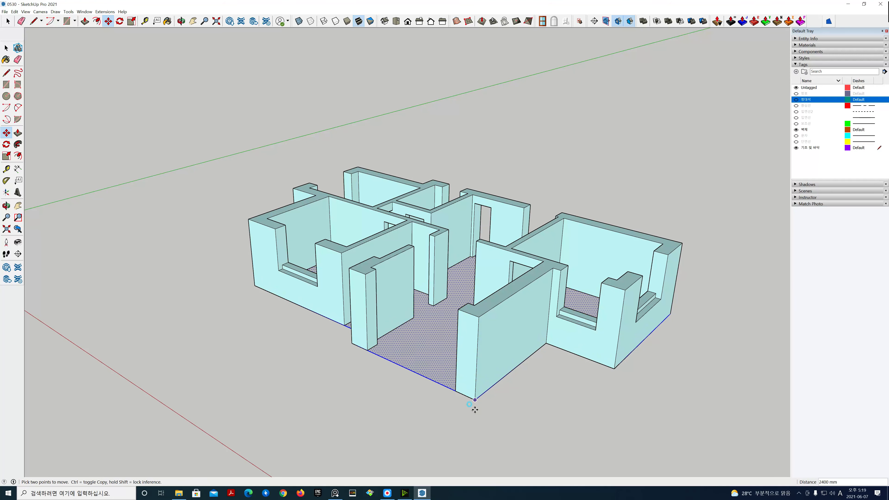
key("space")
left_click(453, 429)
Push/Pull the floor face 600 mm downward to form the foundation below the walls.
key("o")
left_click_drag(440, 424, 527, 438)
key("space")
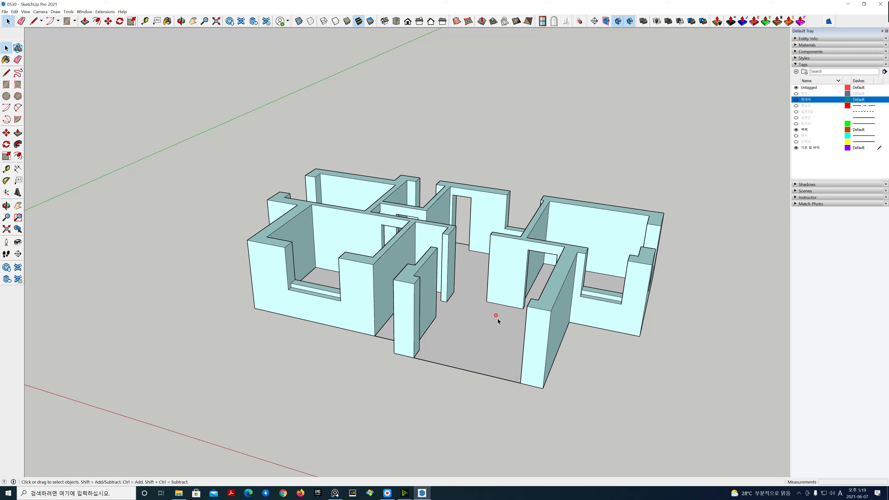
key("p")
left_click(478, 336)
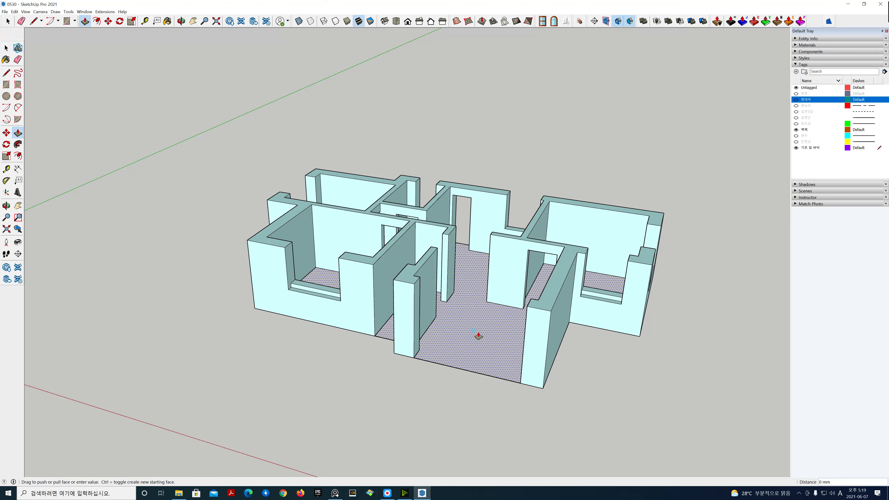
left_click(474, 361)
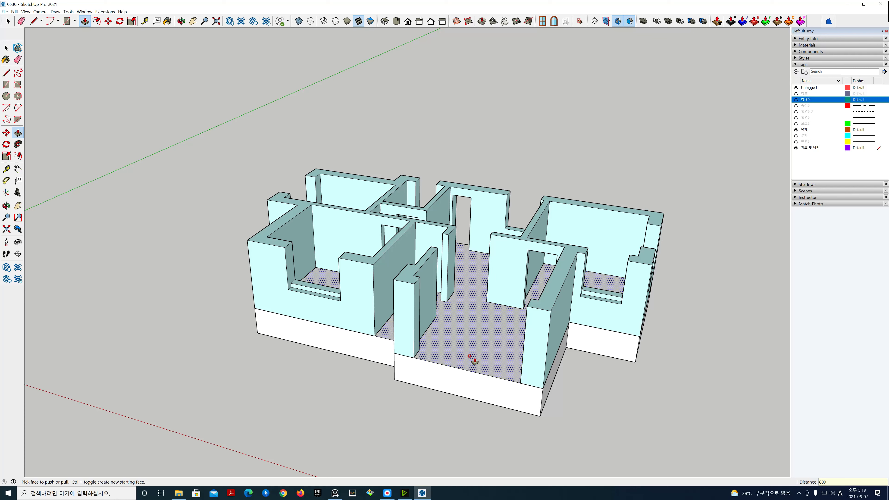
key("Return")
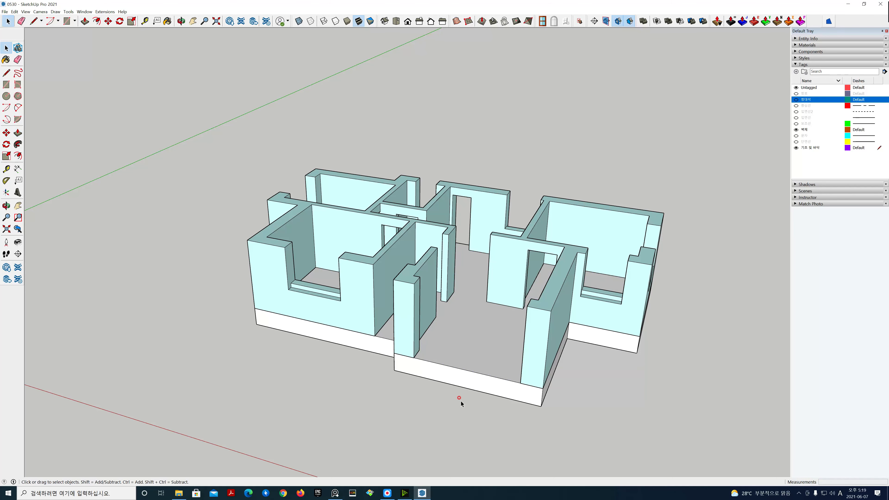
Open the reference drawings and examine the foundation, terrace and floor heights in the A부분 단면상세도 section detail.
key("h")
left_click_drag(482, 405, 383, 379)
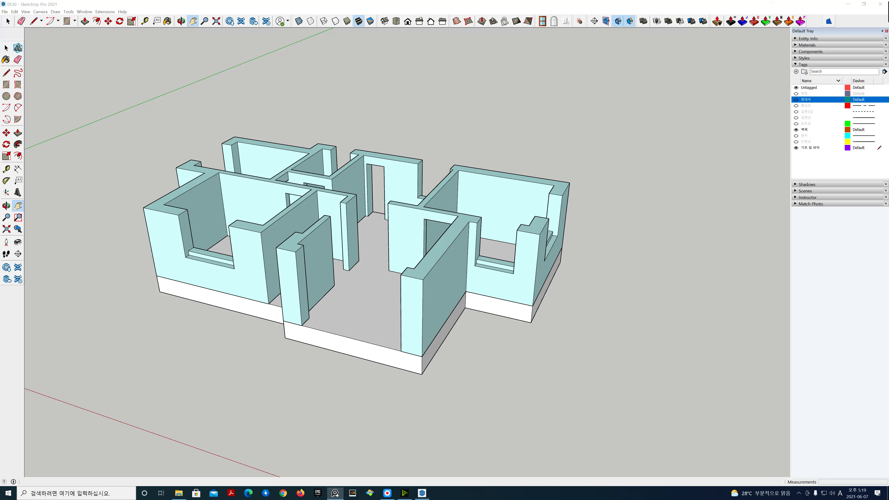
right_click_drag(888, 212, 652, 184)
scroll(654, 190, "down", 7)
middle_click_drag(653, 205, 870, 208)
scroll(657, 250, "up", 5)
scroll(658, 251, "down", 1)
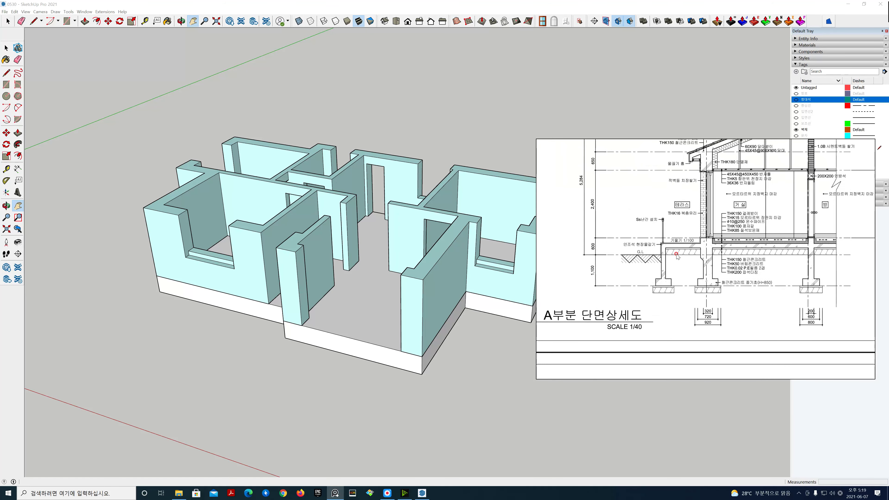
scroll(648, 258, "up", 3)
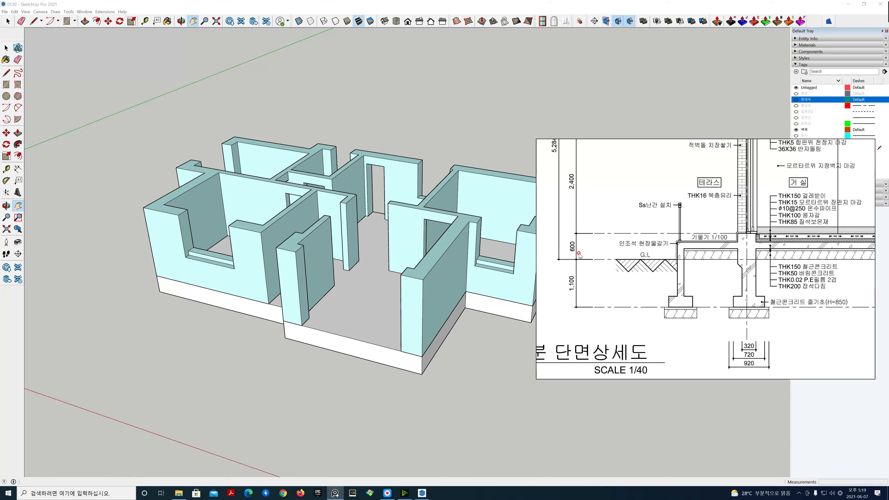
scroll(580, 254, "down", 5)
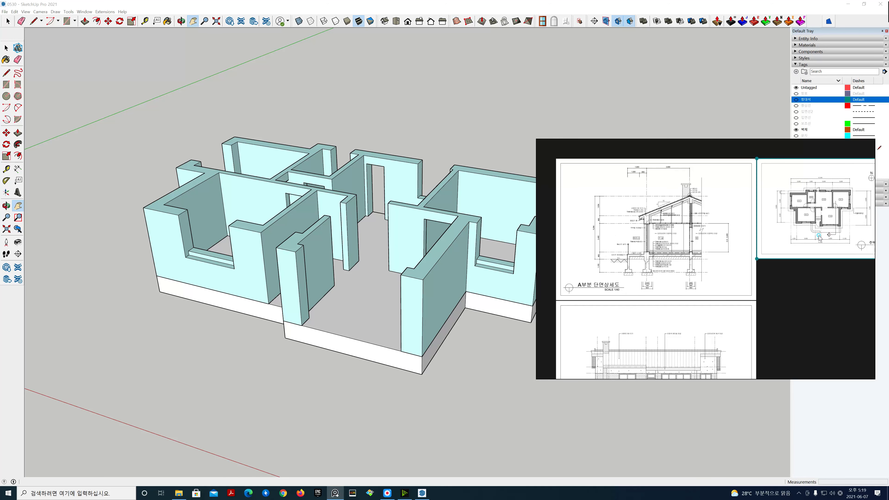
Examine the floor plan's entrance and terrace outline in front of the living room.
mouse_move(820, 238)
left_mouse_down()
mouse_move(782, 250)
mouse_move(722, 289)
mouse_move(829, 239)
left_mouse_up()
right_click_drag(799, 231, 656, 260)
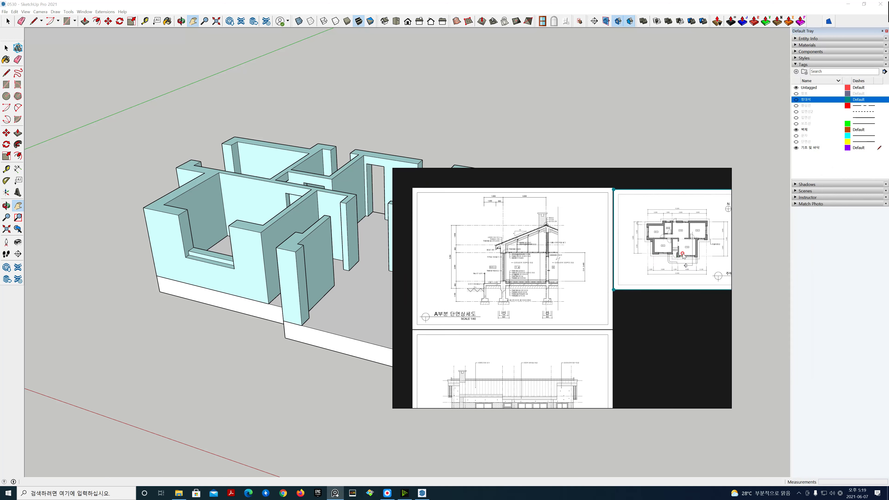
scroll(680, 252, "up", 5)
middle_click_drag(678, 252, 564, 272)
scroll(564, 273, "up", 3)
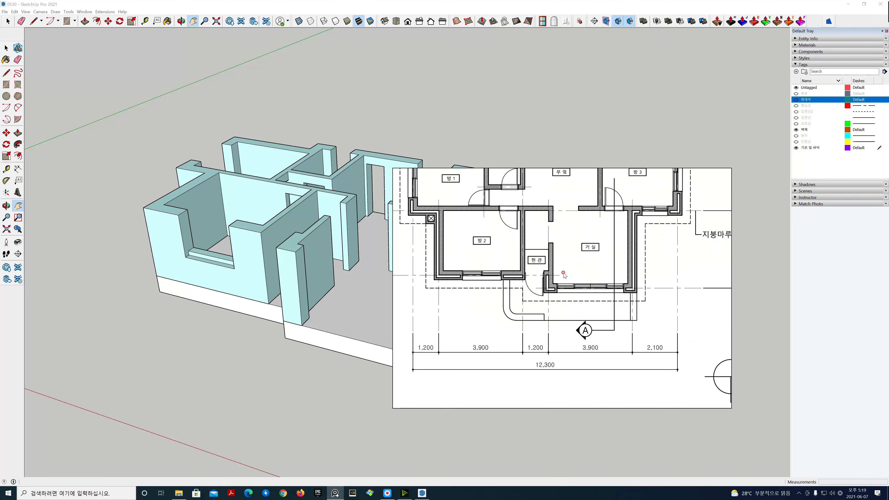
scroll(545, 285, "up", 2)
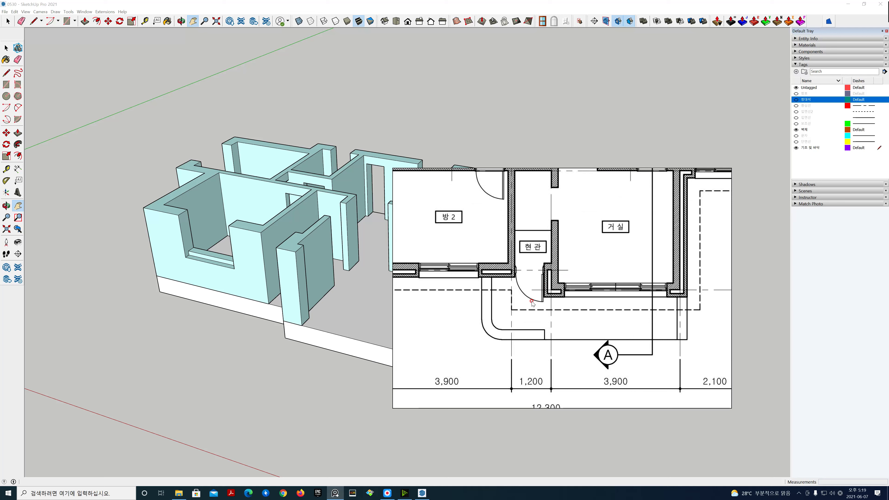